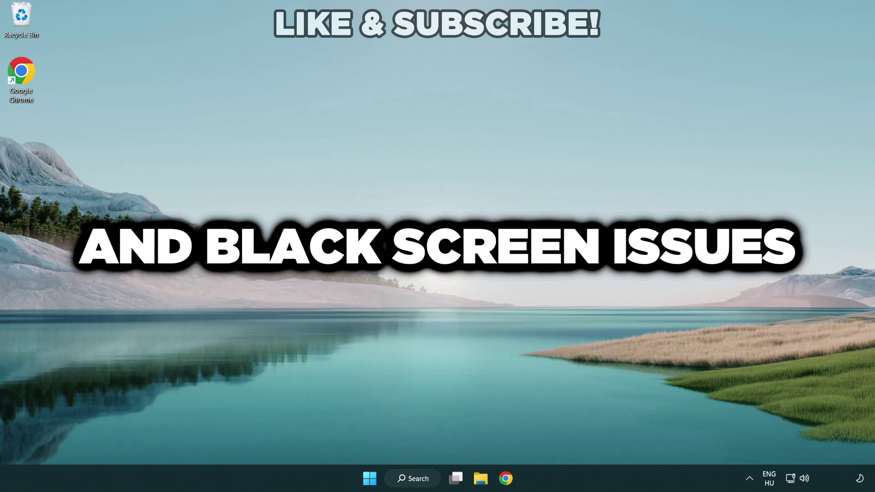
# Step: Search Windows for 'device manager'
pyautogui.click(408, 480)
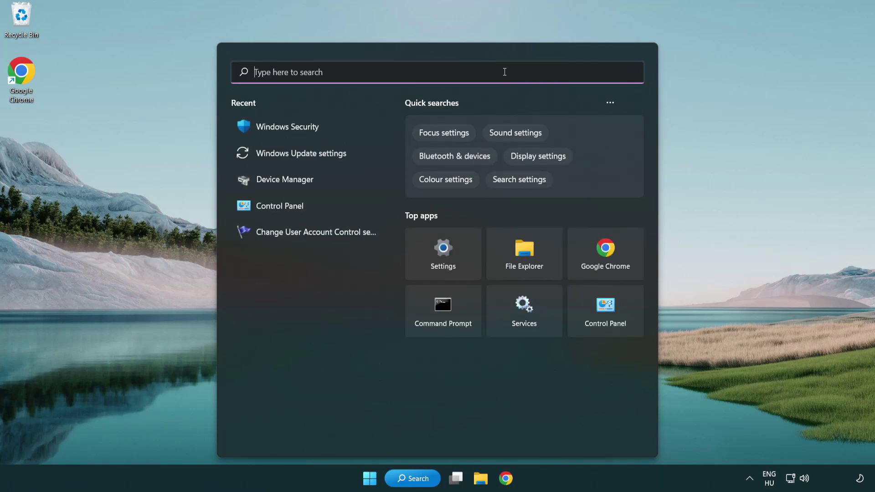
pyautogui.write('devic')
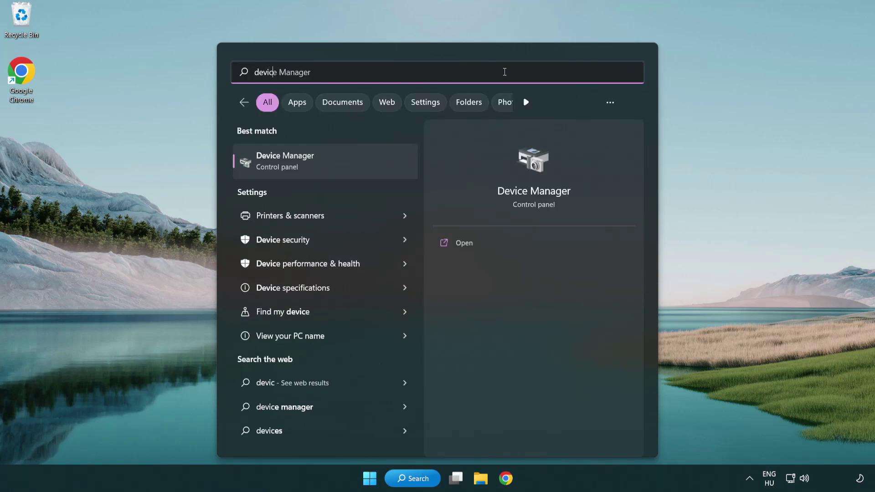
pyautogui.write('e manager')
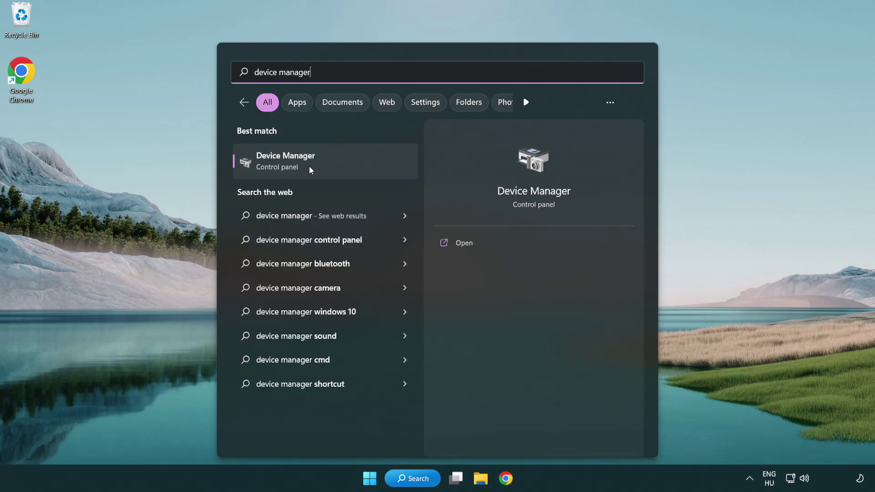
# Step: Open Device Manager and select the VMware SVGA 3D adapter under Display adapters
pyautogui.click(352, 169)
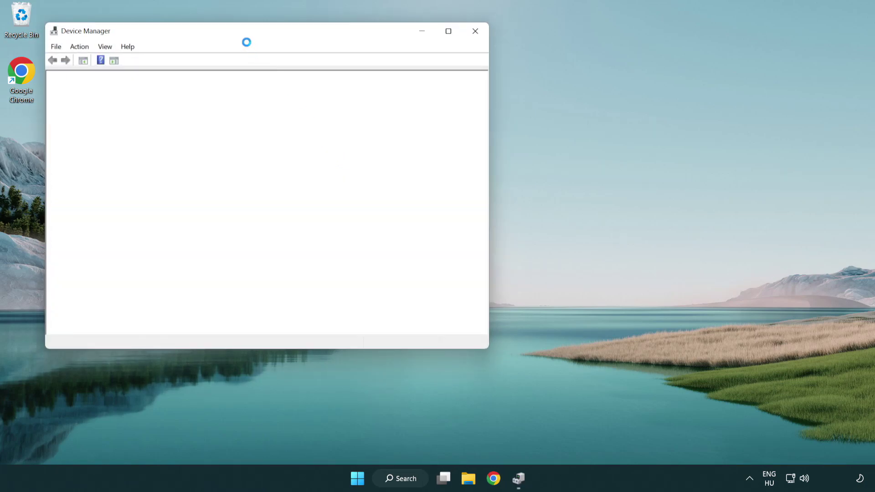
pyautogui.moveTo(237, 34); pyautogui.dragTo(383, 87)
pyautogui.click(216, 182)
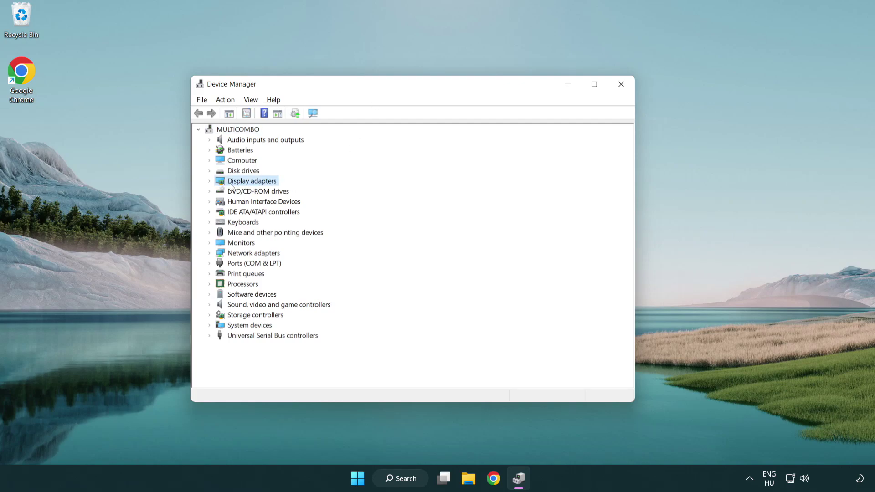
pyautogui.click(210, 182)
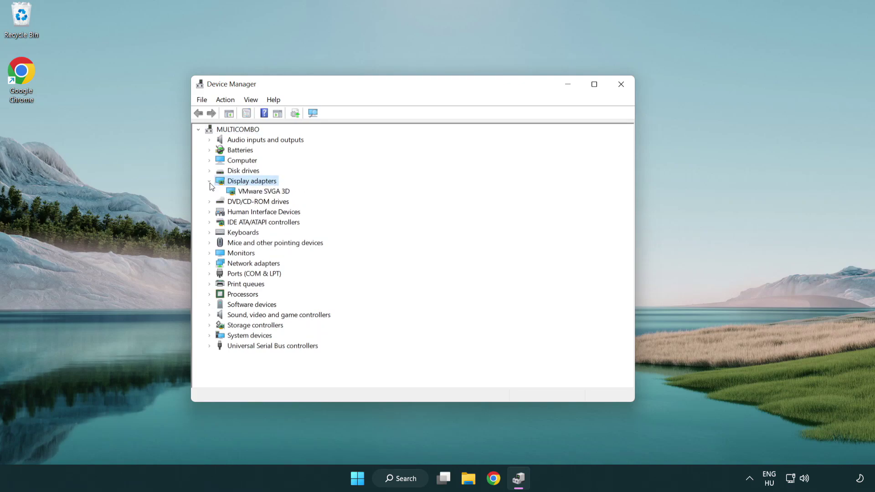
pyautogui.click(258, 193)
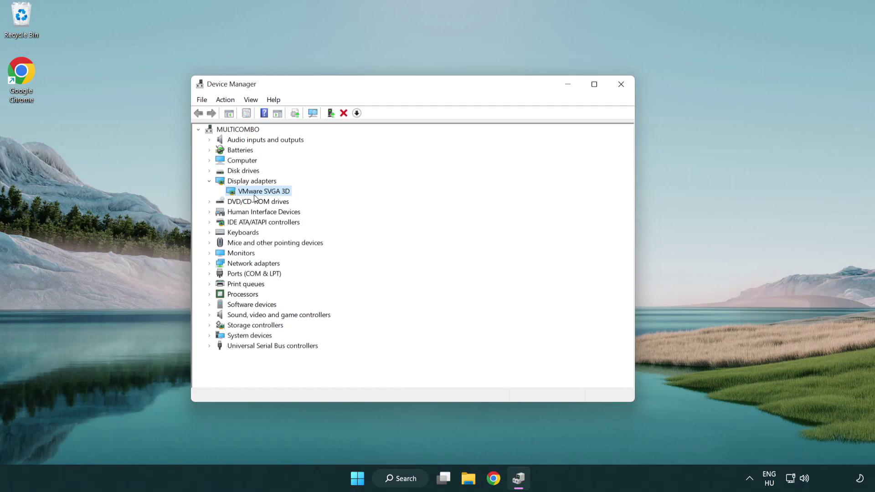
# Step: Search automatically for a VMware SVGA 3D driver, confirm the best is installed, and close Device Manager
pyautogui.rightClick(260, 194)
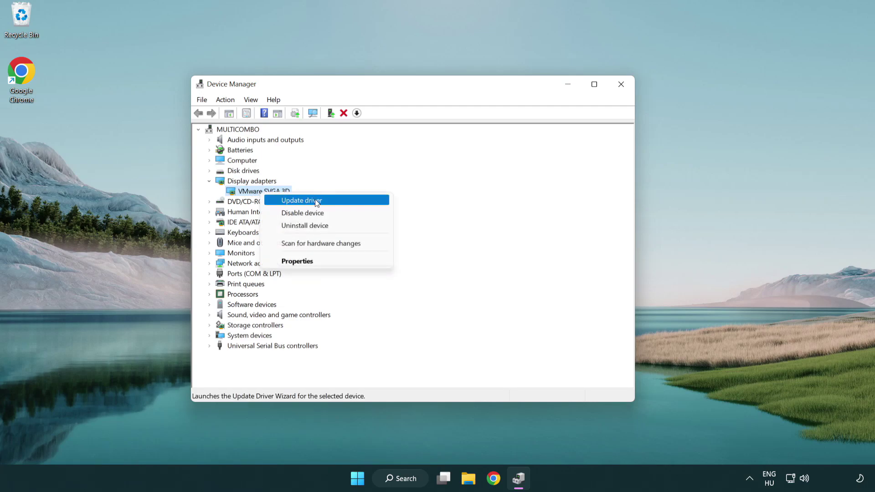
pyautogui.click(345, 203)
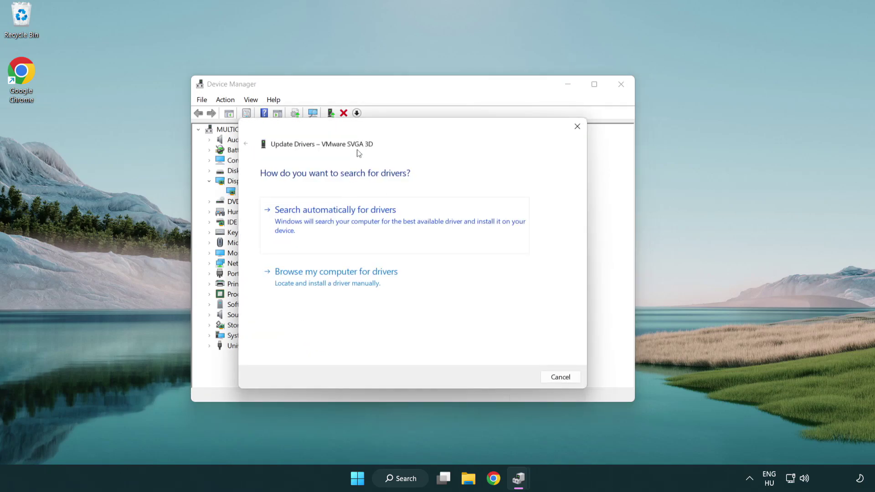
pyautogui.moveTo(369, 132); pyautogui.dragTo(387, 126)
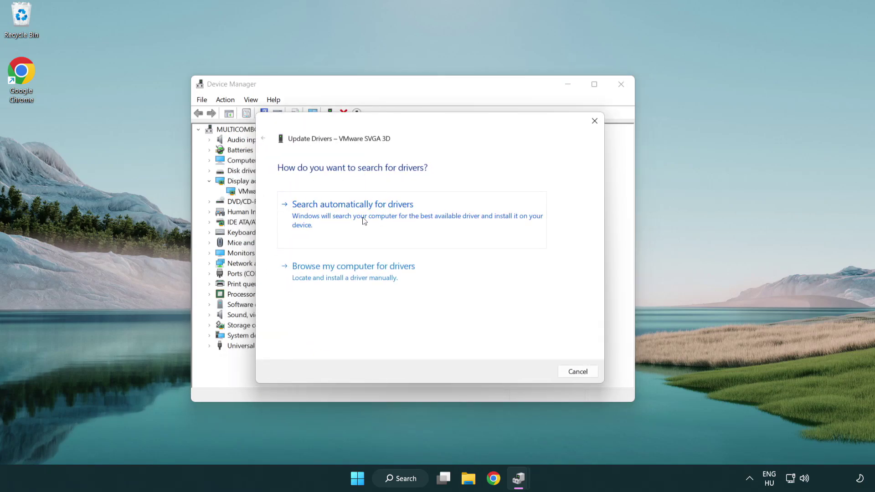
pyautogui.click(385, 215)
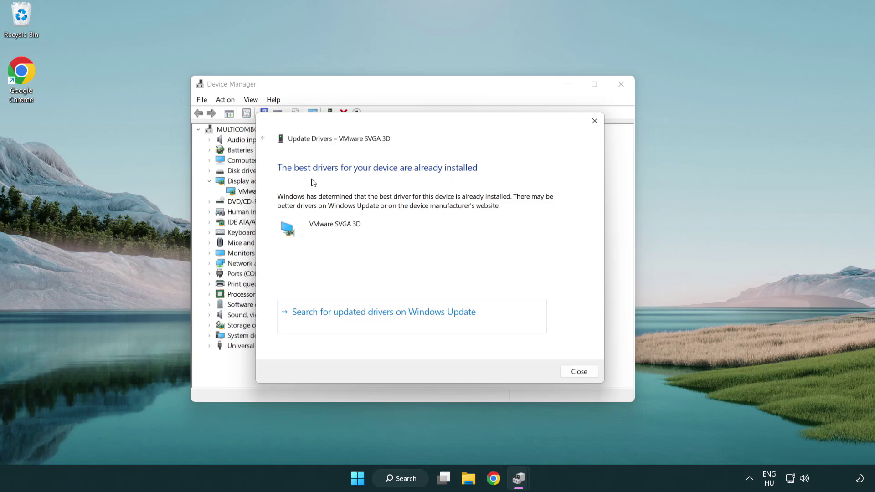
pyautogui.click(580, 374)
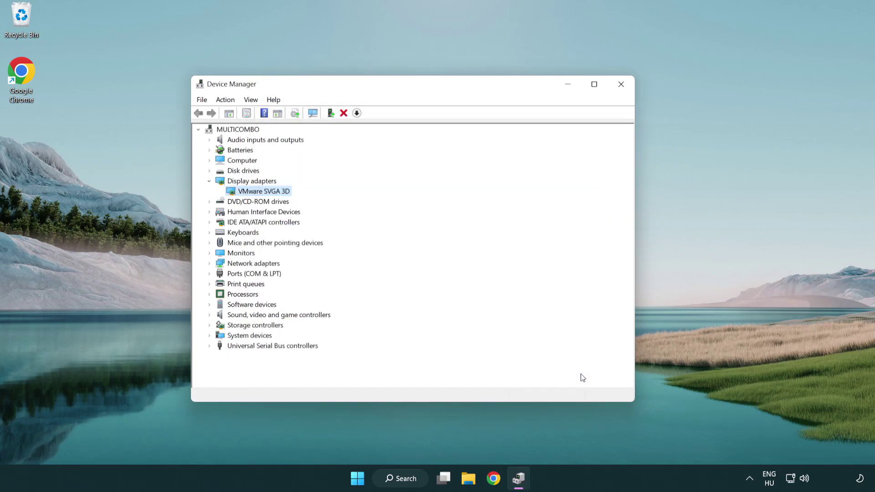
pyautogui.click(622, 85)
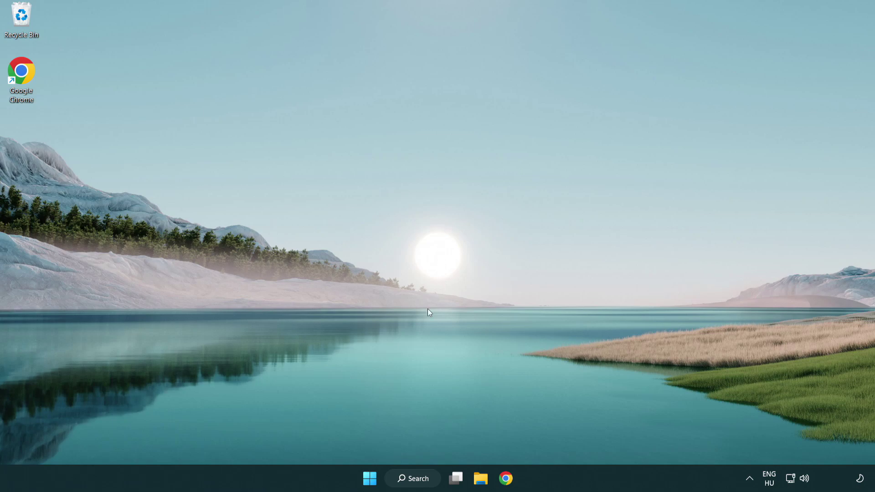
# Step: Open Windows Update through an 'update' search and run a fresh check for updates
pyautogui.click(422, 479)
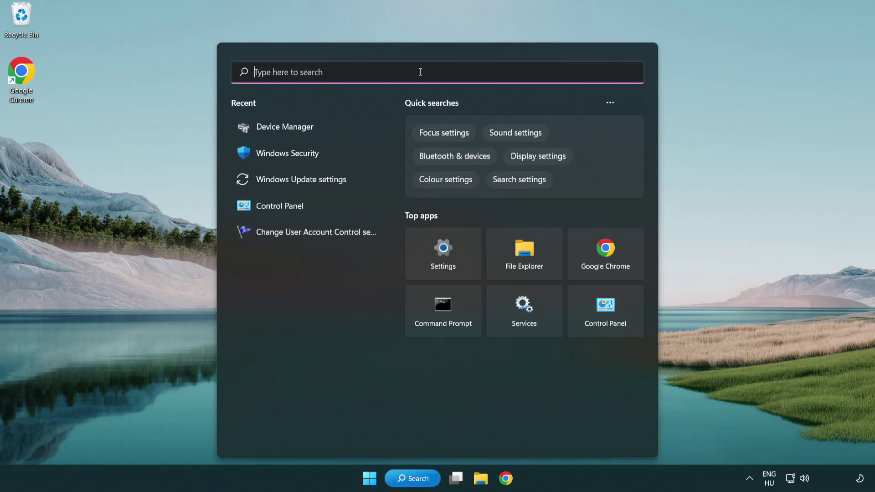
pyautogui.write('update')
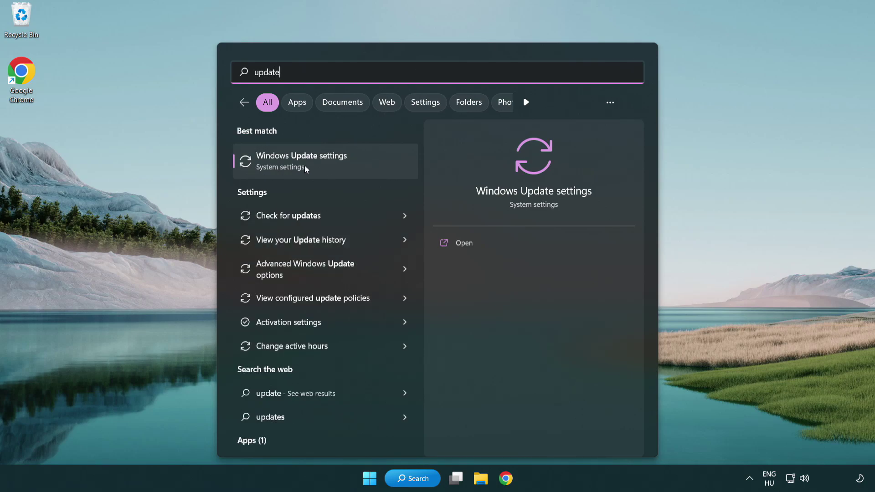
pyautogui.click(341, 164)
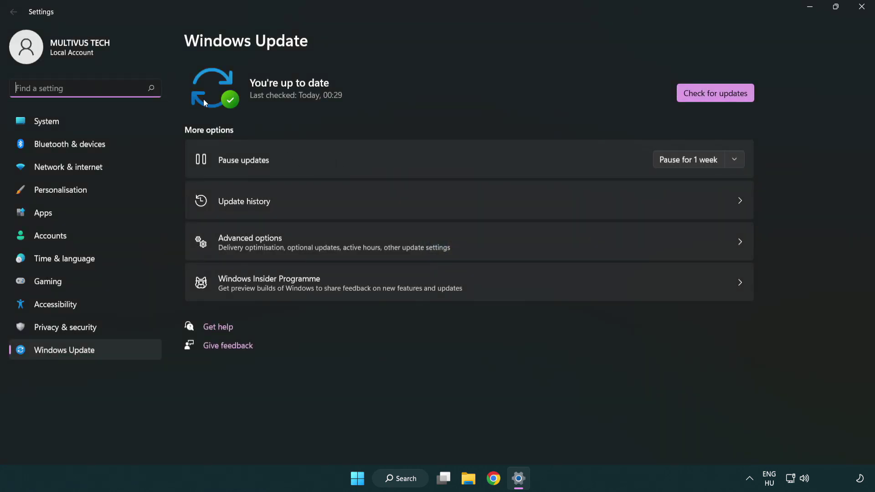
pyautogui.click(733, 98)
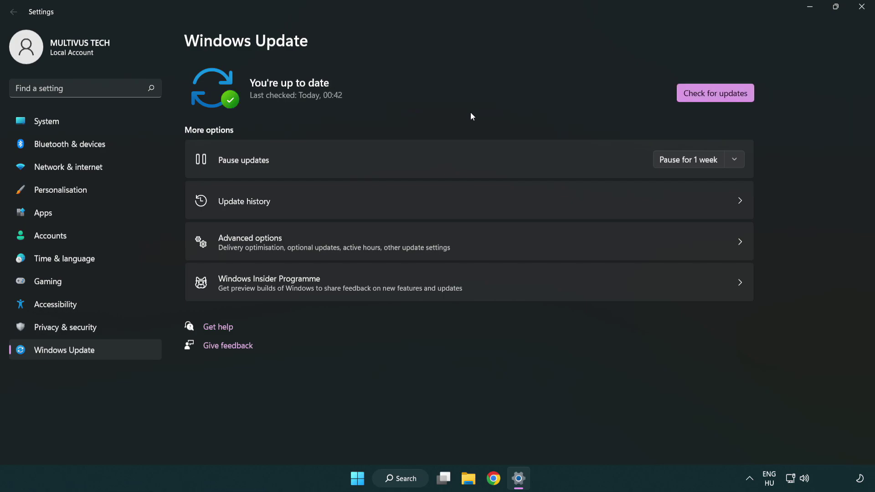
# Step: Close Settings and set the GAME shortcut's compatibility mode to Windows 8
pyautogui.click(857, 12)
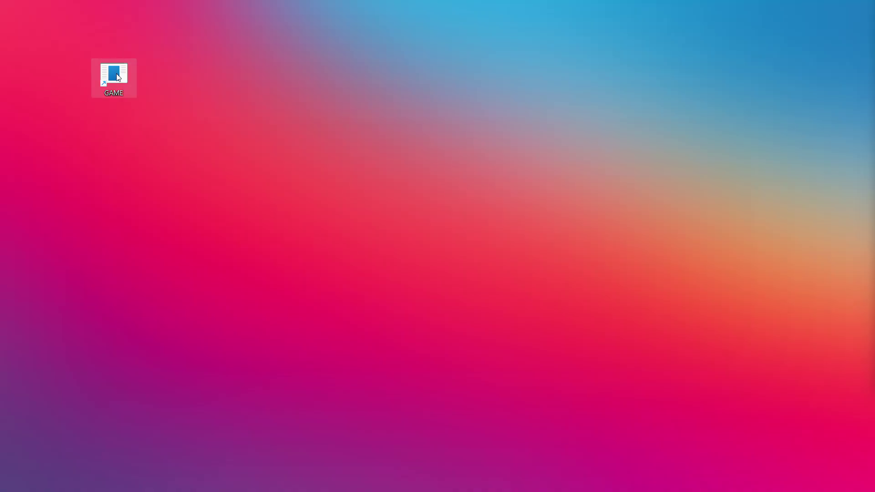
pyautogui.rightClick(117, 74)
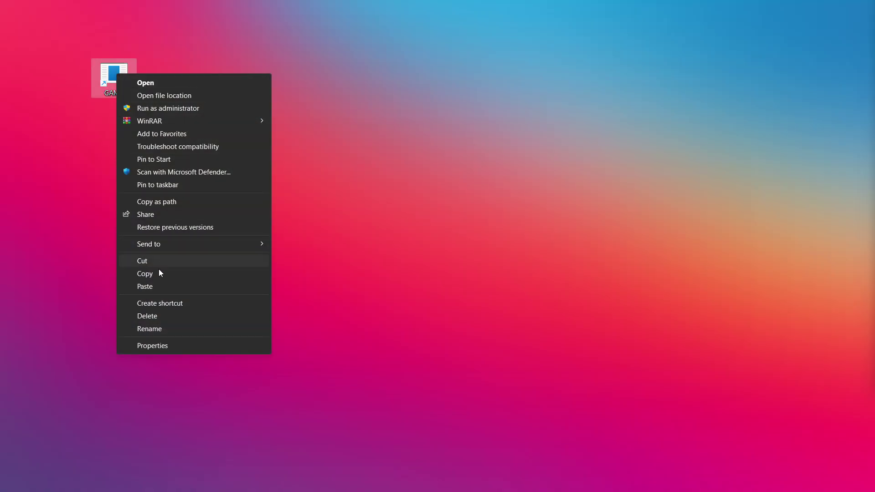
pyautogui.click(229, 347)
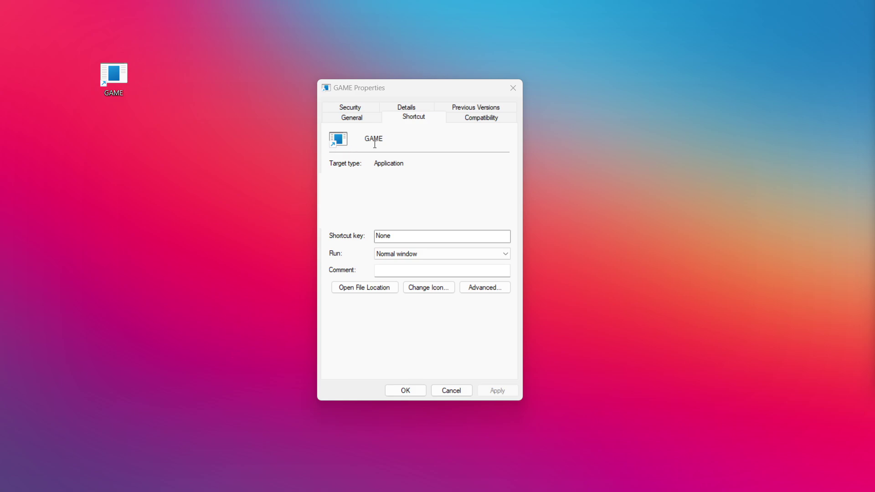
pyautogui.click(493, 119)
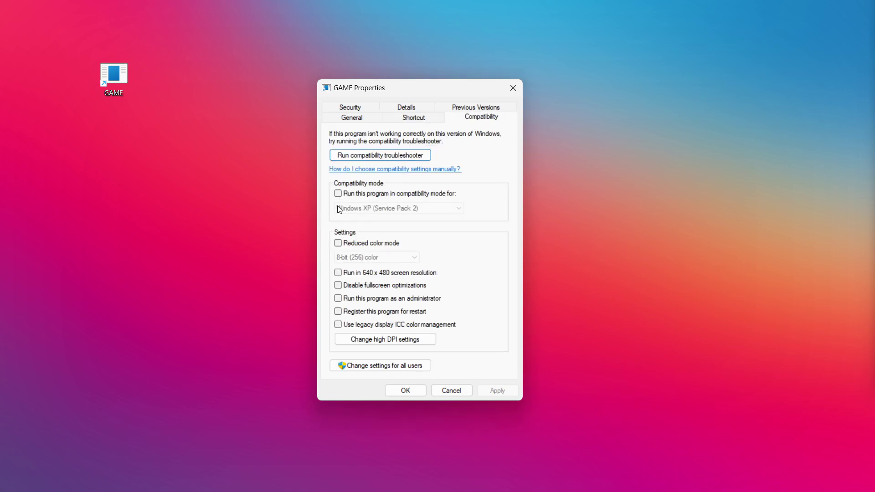
pyautogui.click(396, 195)
pyautogui.click(400, 209)
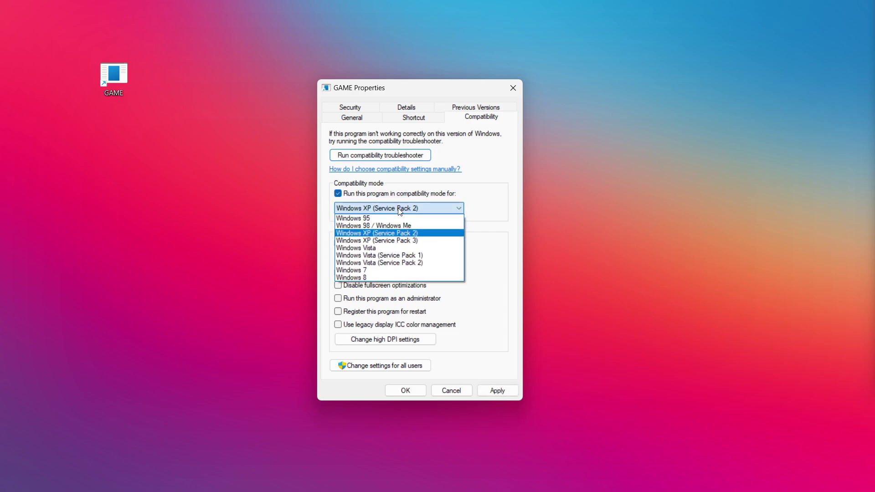
pyautogui.click(378, 279)
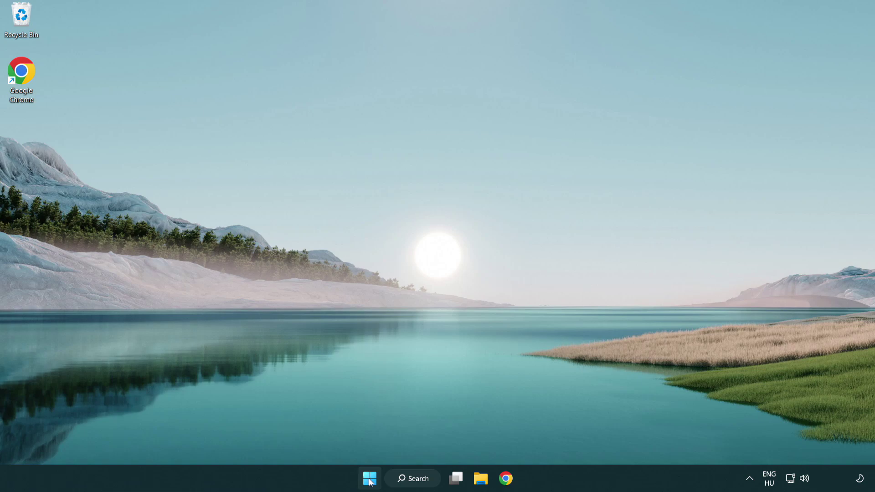
# Step: Open Task Manager on its Startup apps list
pyautogui.rightClick(376, 482)
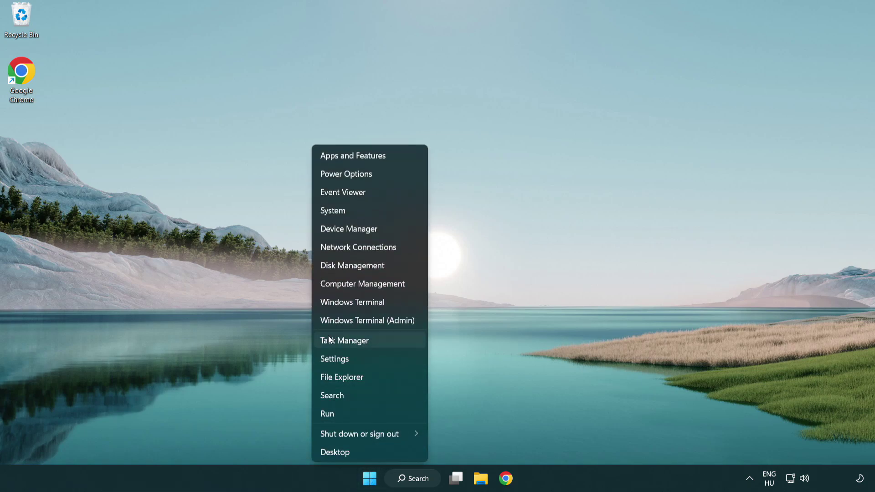
pyautogui.click(386, 345)
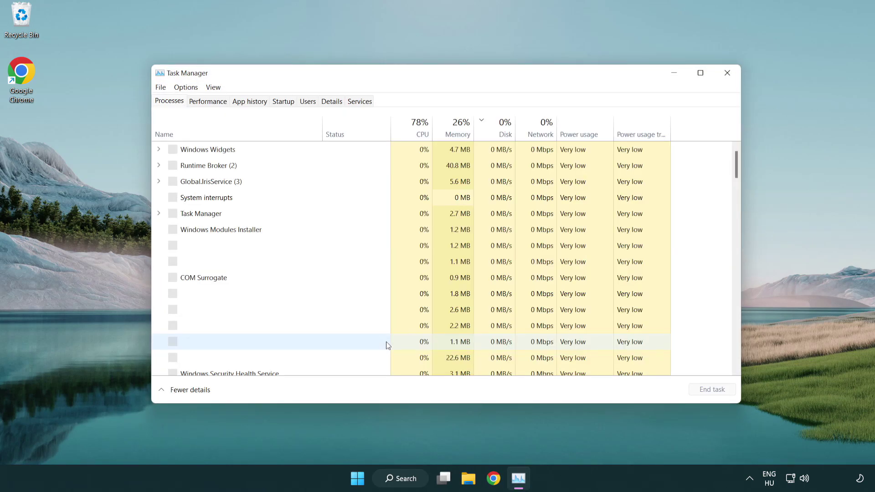
pyautogui.click(284, 101)
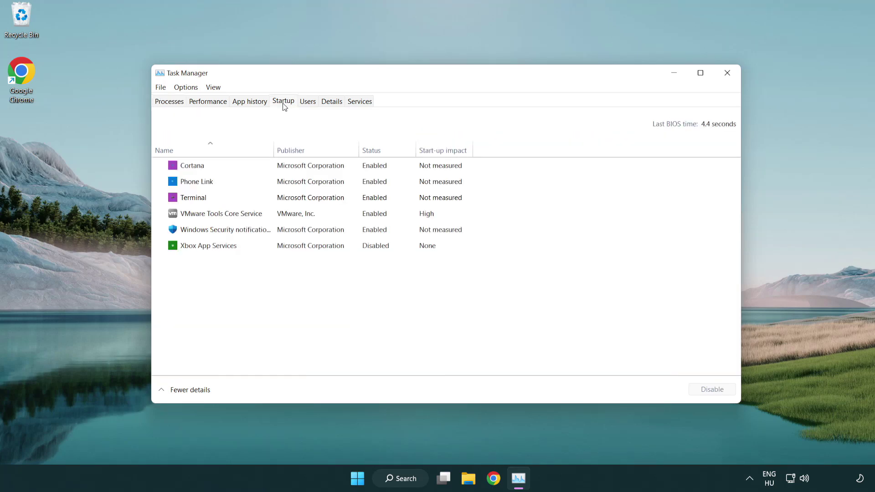
# Step: Disable Terminal, Phone Link, Cortana and Windows Security notification at startup
pyautogui.click(286, 198)
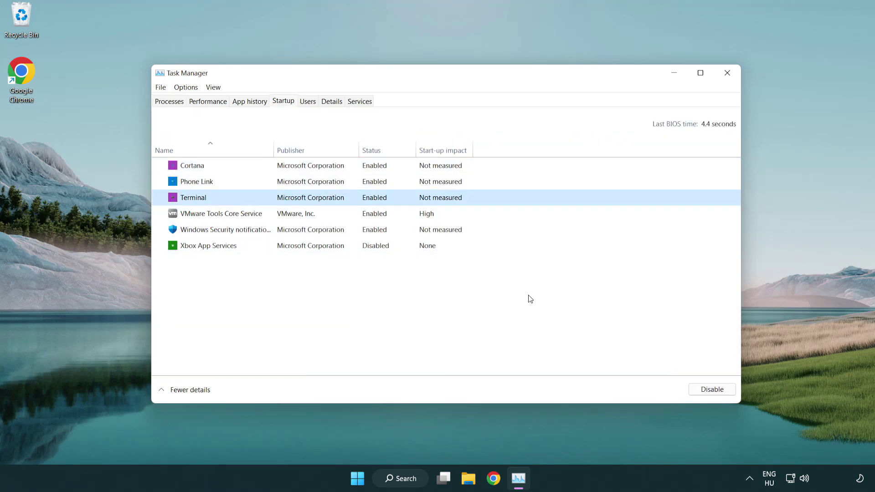
pyautogui.click(704, 390)
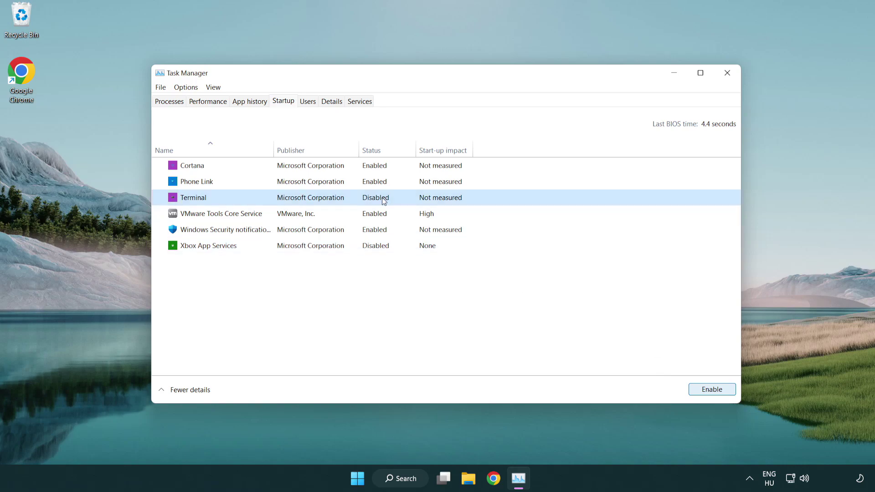
pyautogui.click(364, 183)
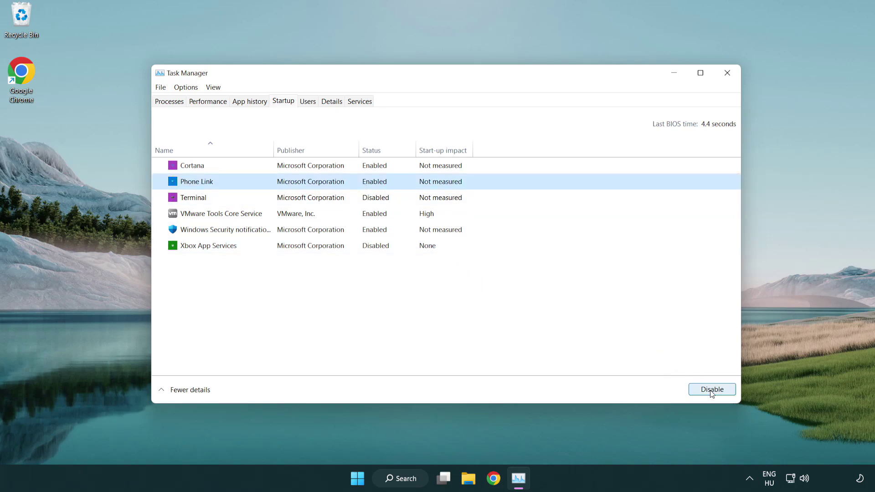
pyautogui.click(712, 390)
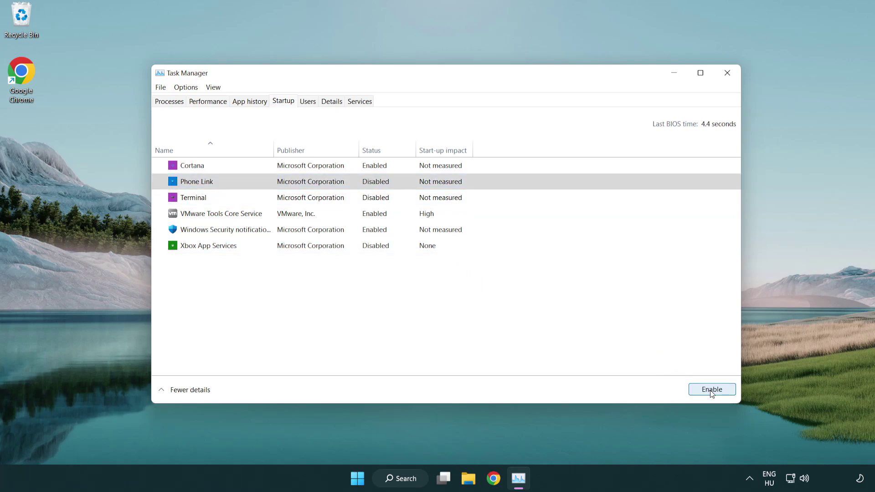
pyautogui.click(313, 171)
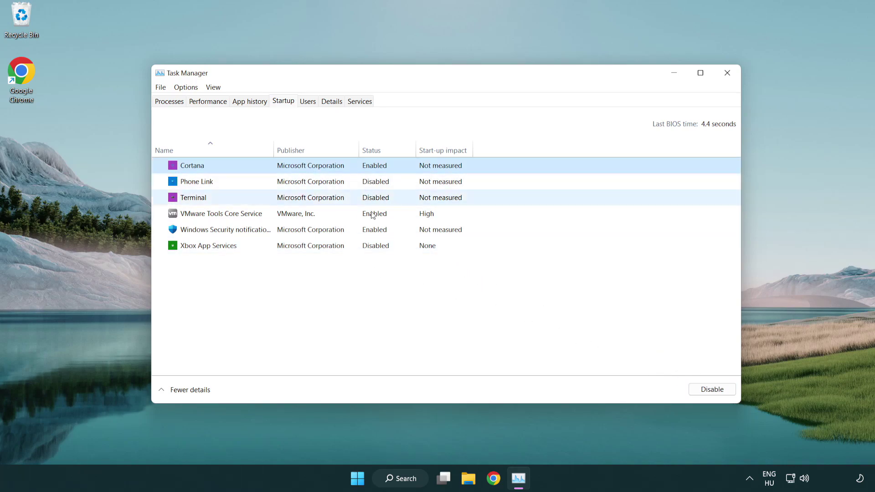
pyautogui.click(711, 390)
pyautogui.click(415, 234)
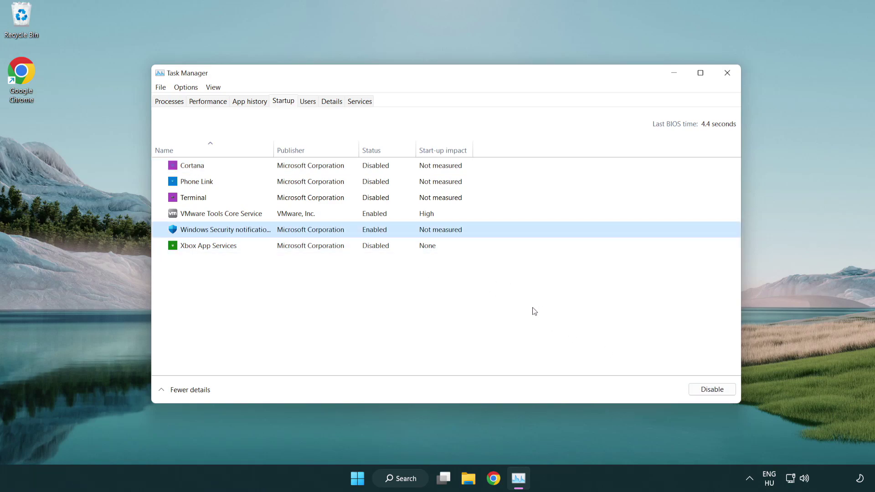
pyautogui.click(708, 392)
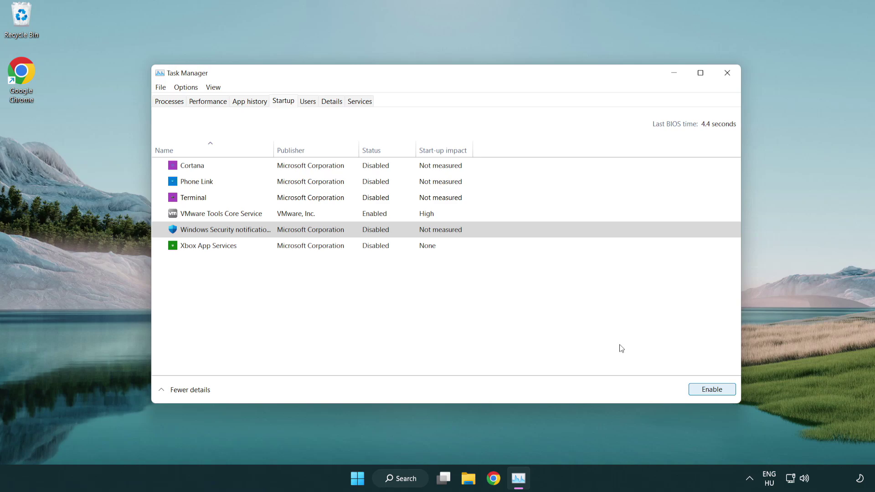
# Step: Close Task Manager and download dxwebsetup.exe, the DirectX End-User Runtime Web Installer, in Chrome
pyautogui.click(730, 78)
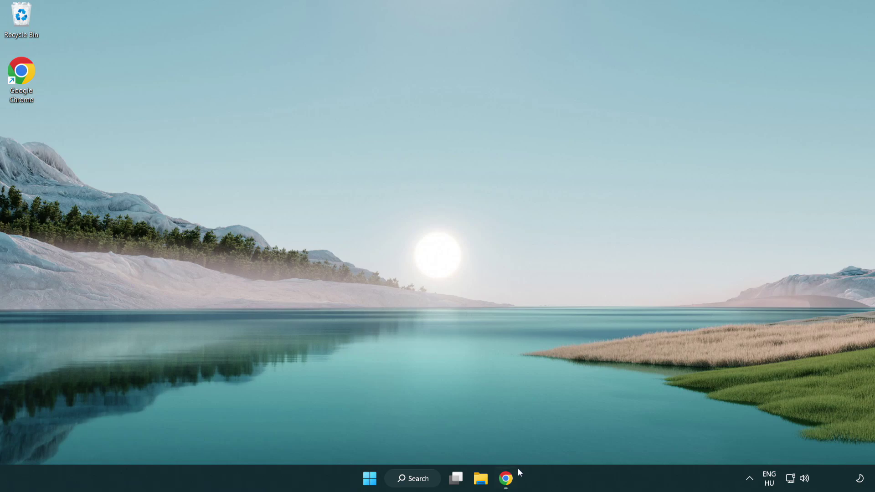
pyautogui.click(506, 478)
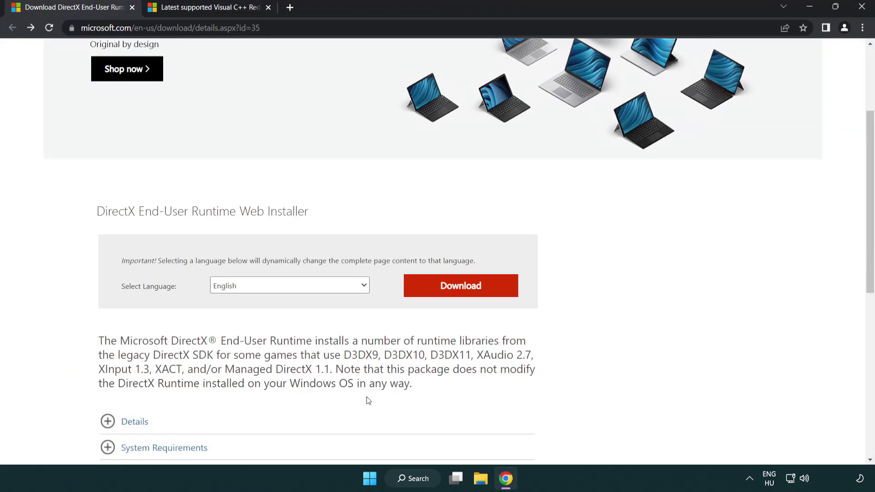
pyautogui.scroll(3, 367, 400)
pyautogui.click(91, 22)
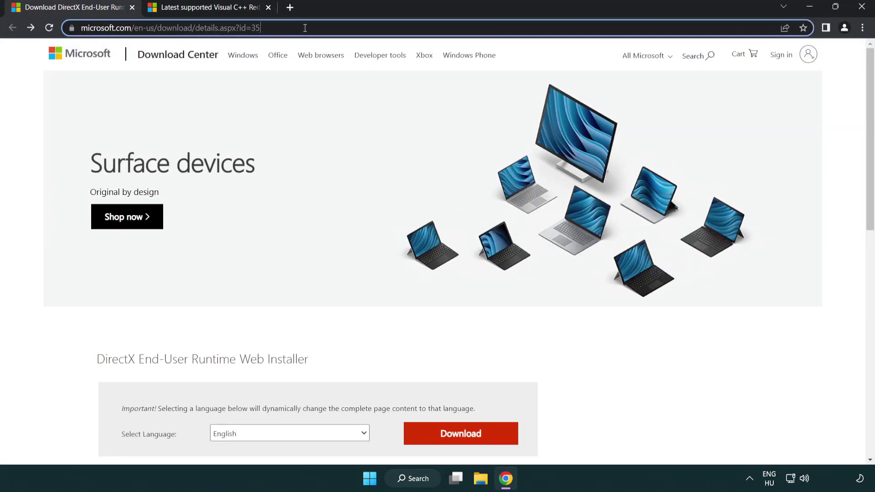
pyautogui.click(91, 21)
pyautogui.click(839, 198)
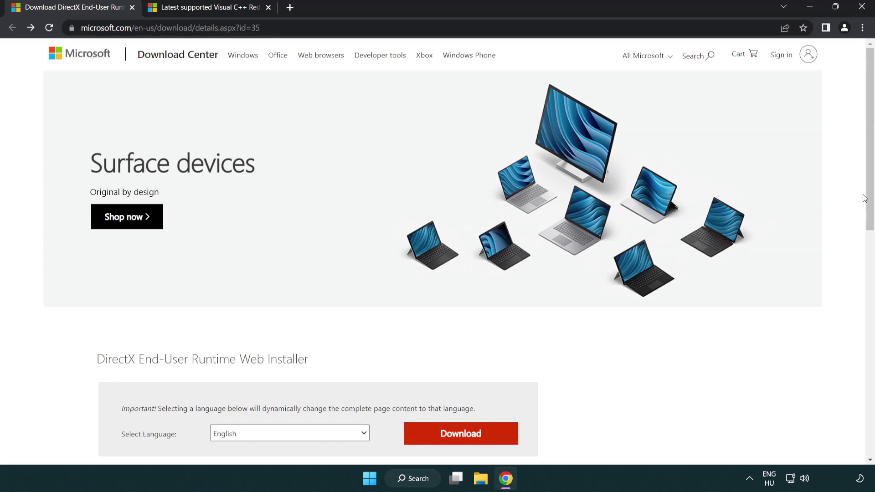
pyautogui.moveTo(865, 198); pyautogui.dragTo(865, 253)
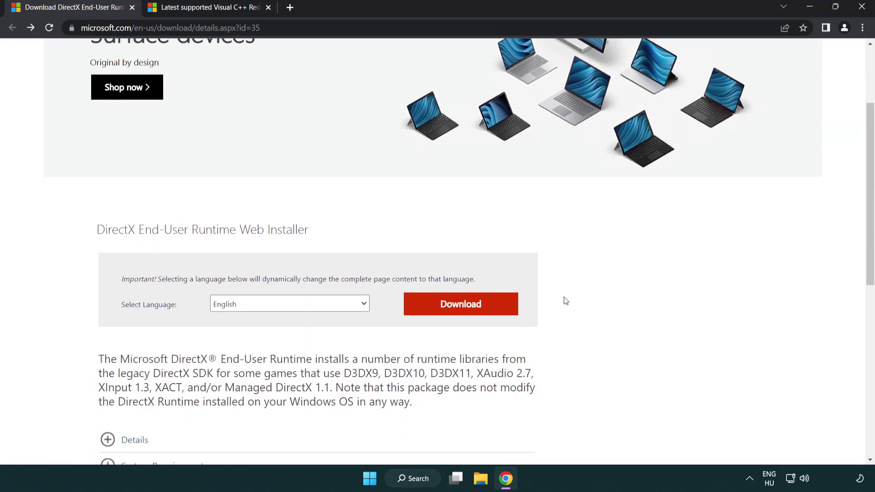
pyautogui.click(464, 313)
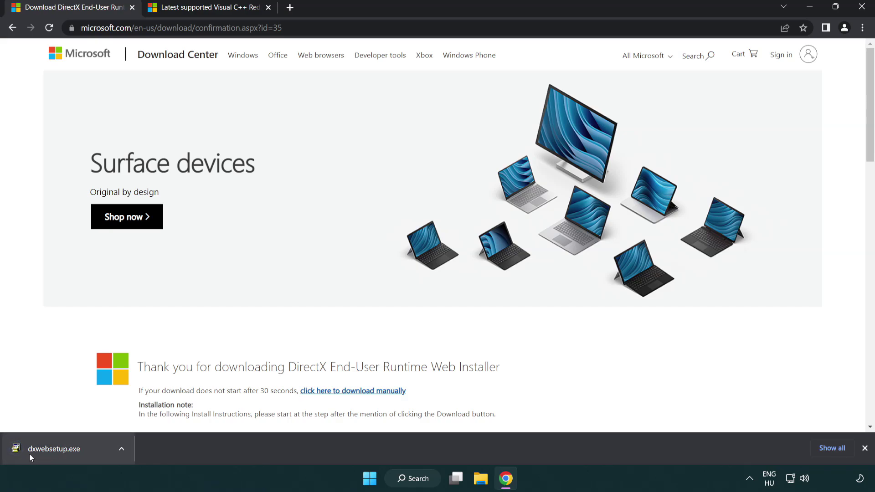
# Step: Run dxwebsetup.exe, accept the license, decline the Bing Bar and finish DirectX setup
pyautogui.click(57, 450)
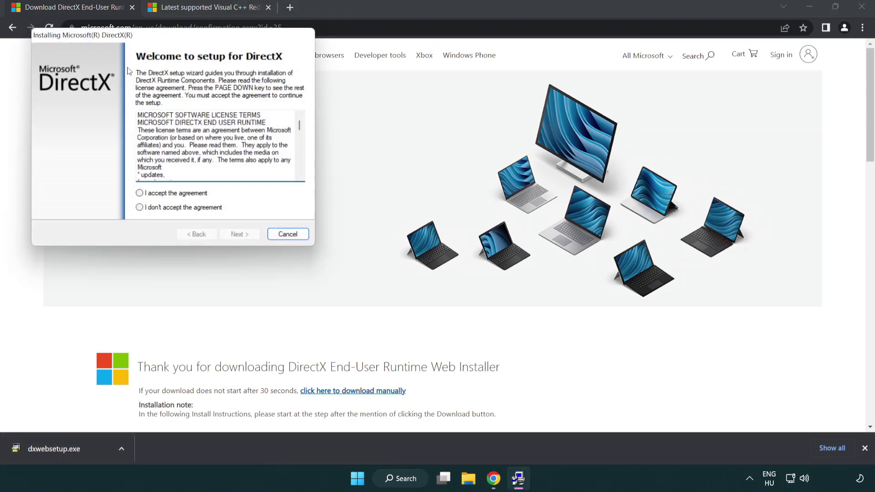
pyautogui.moveTo(134, 41); pyautogui.dragTo(385, 138)
pyautogui.moveTo(551, 222); pyautogui.dragTo(547, 285)
pyautogui.click(393, 290)
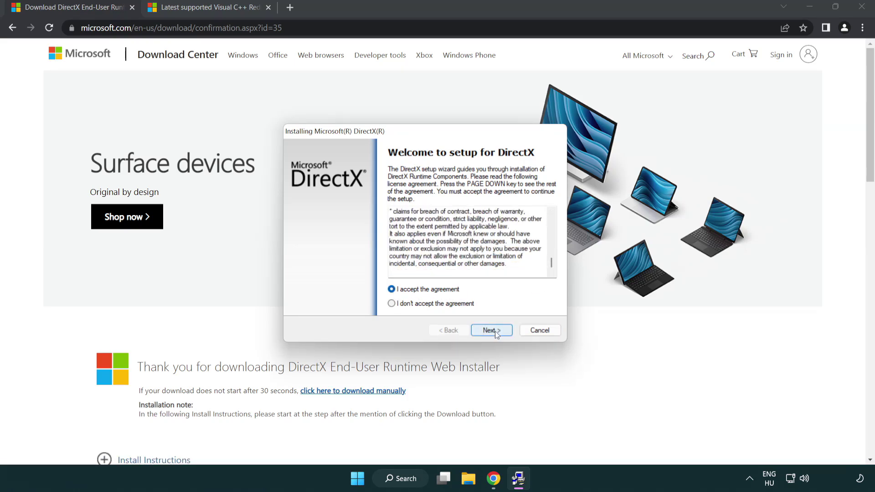
pyautogui.click(493, 332)
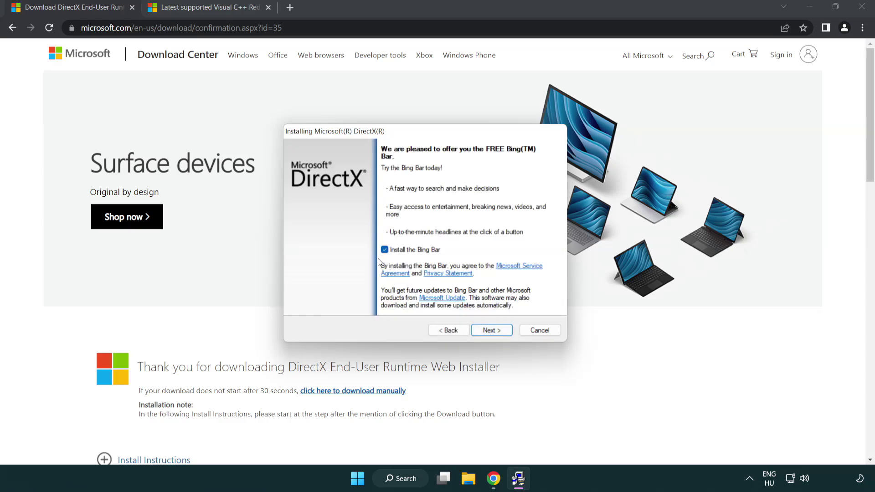
pyautogui.click(497, 332)
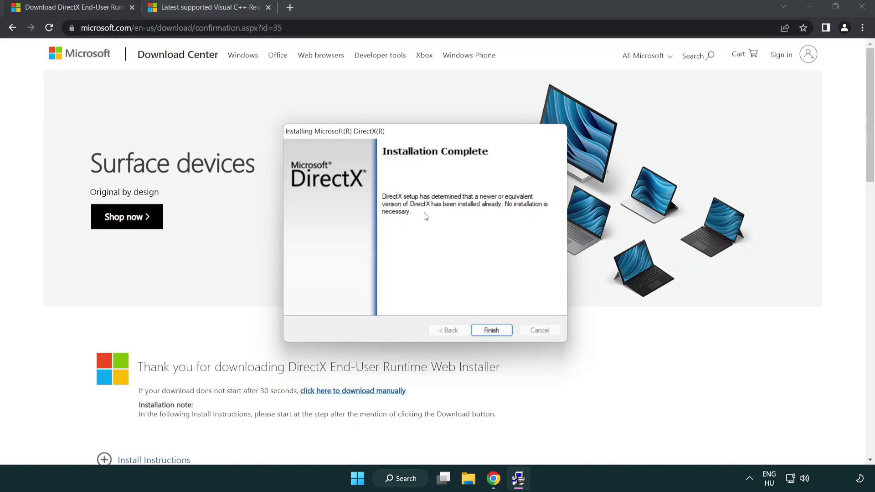
pyautogui.click(492, 331)
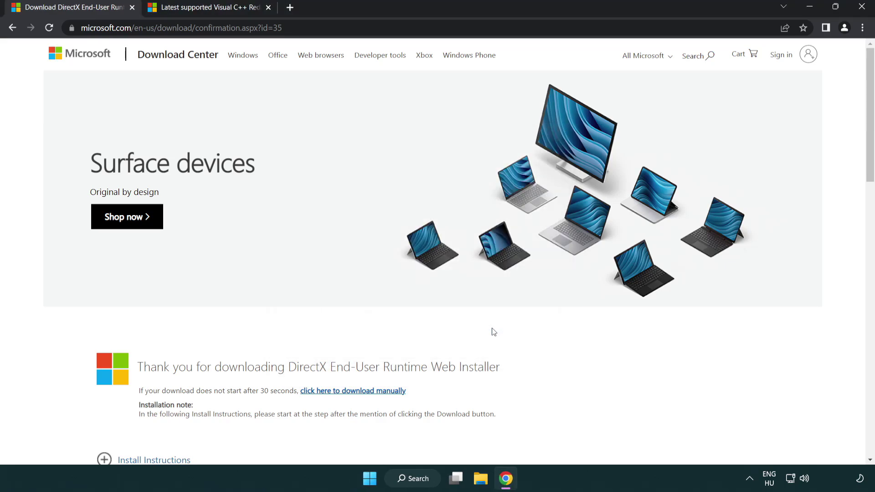
# Step: Download the x86, x64 and ARM64 Visual C++ 2015–2022 redistributables and launch the ARM64 installer
pyautogui.click(131, 8)
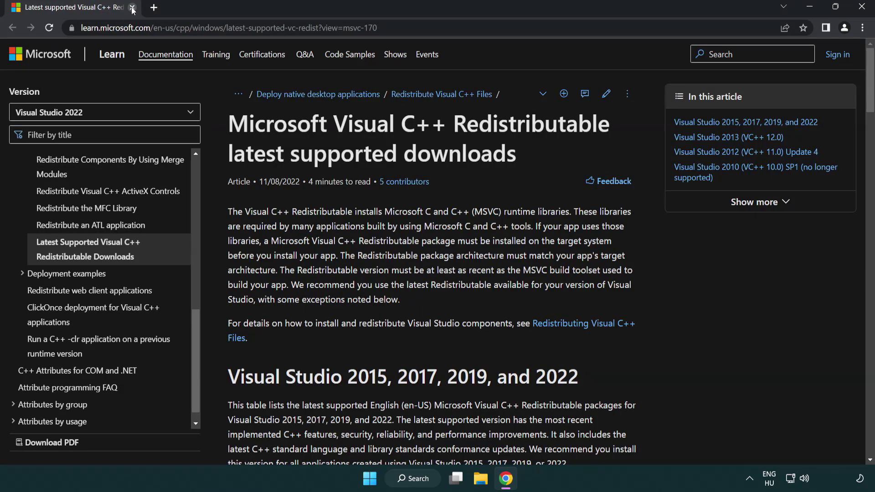
pyautogui.click(464, 29)
pyautogui.click(465, 29)
pyautogui.click(449, 149)
pyautogui.scroll(-4, 450, 149)
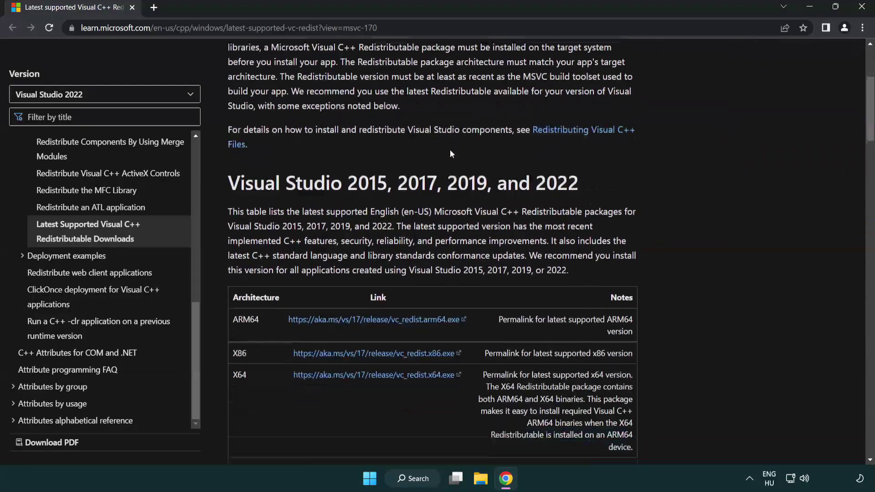
pyautogui.scroll(-2, 450, 148)
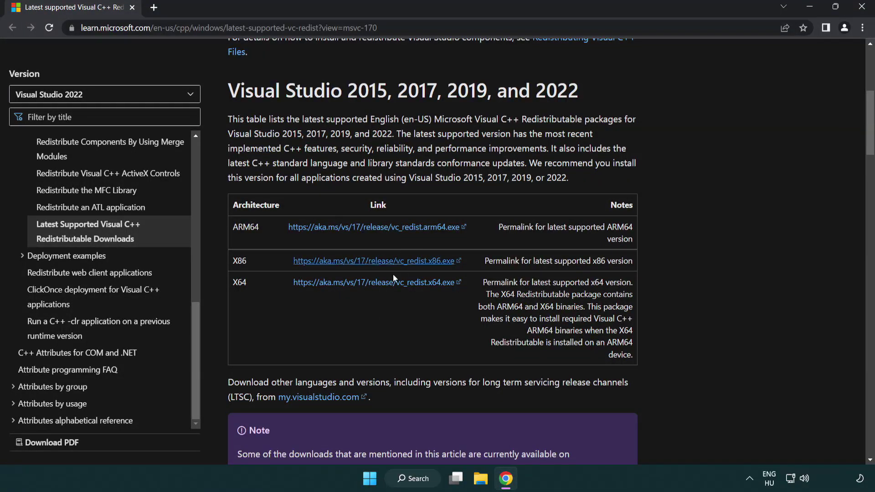
pyautogui.click(363, 264)
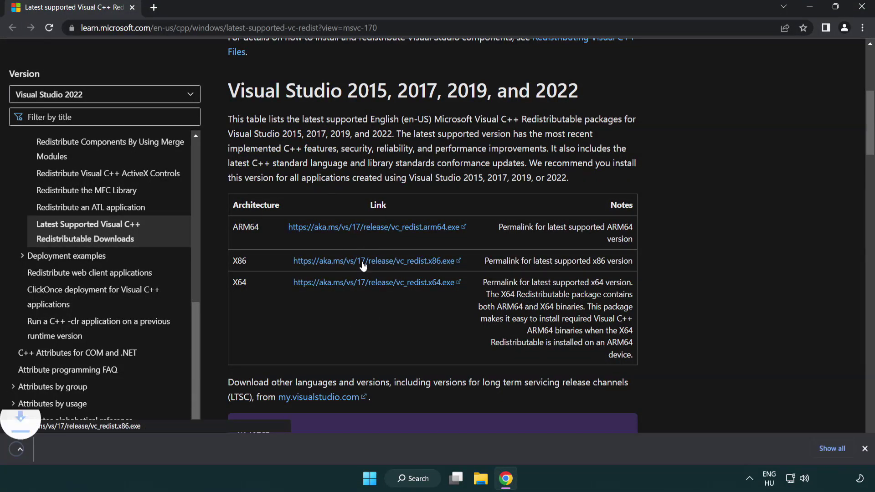
pyautogui.click(364, 285)
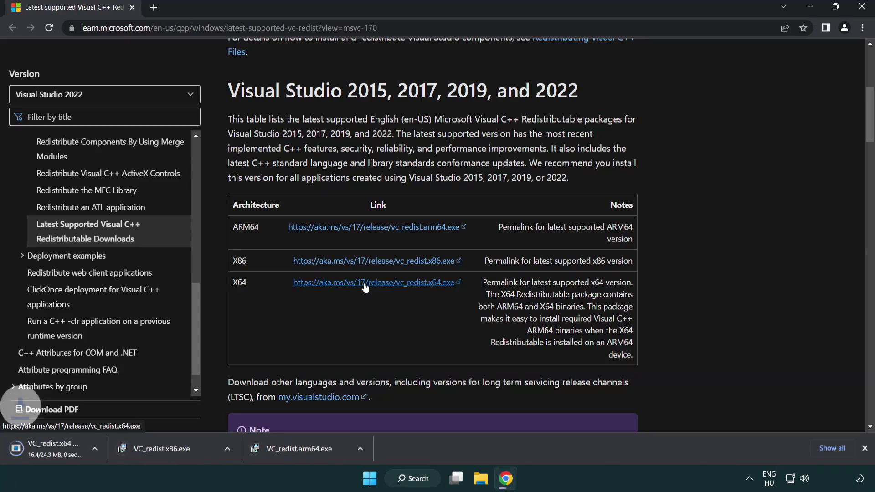
pyautogui.click(334, 458)
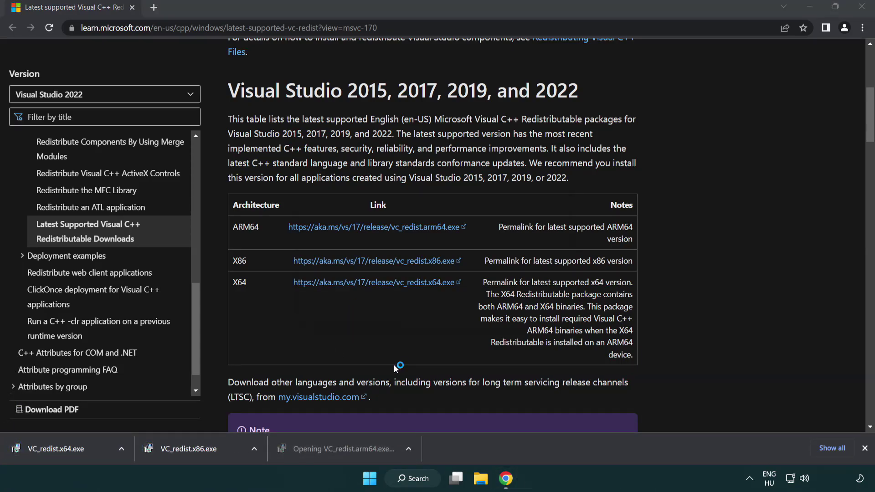
# Step: Accept the license and attempt the ARM64 install, dismissing its unsupported-processor failure
pyautogui.moveTo(562, 223); pyautogui.dragTo(563, 264)
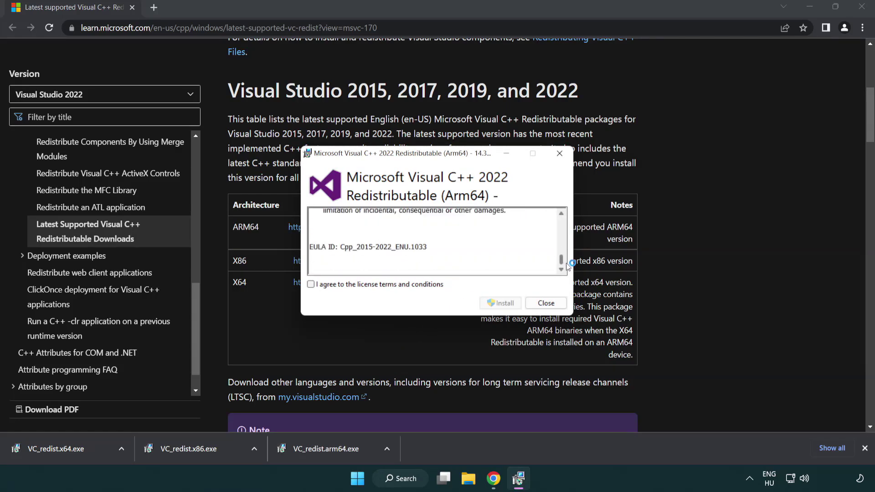
pyautogui.click(311, 284)
pyautogui.click(487, 303)
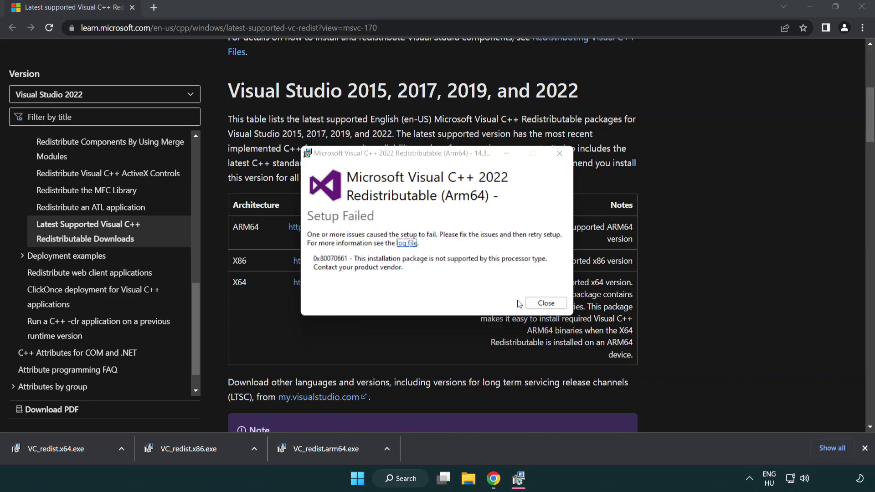
pyautogui.click(546, 303)
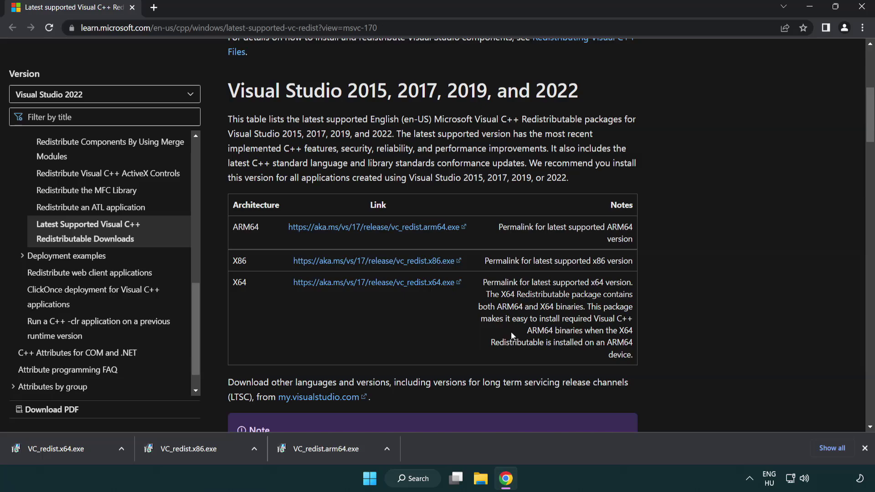
# Step: Install the x86 and x64 Visual C++ redistributables, closing each without restarting
pyautogui.click(196, 454)
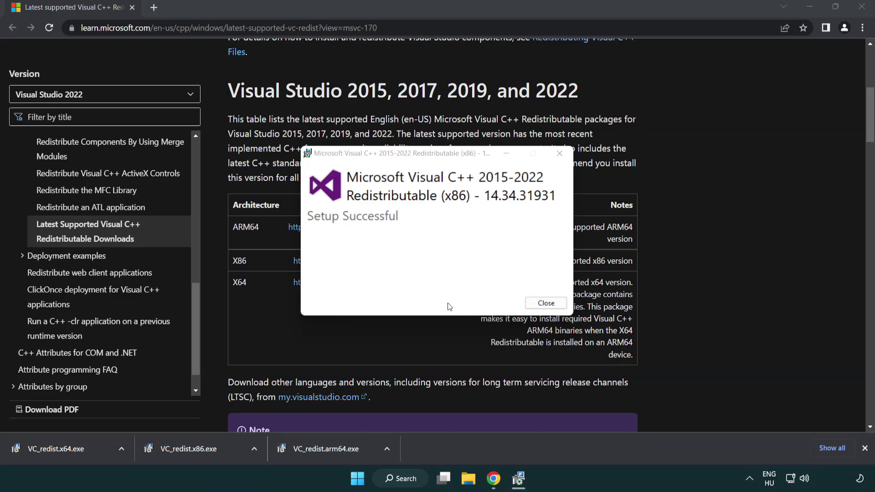
pyautogui.click(545, 303)
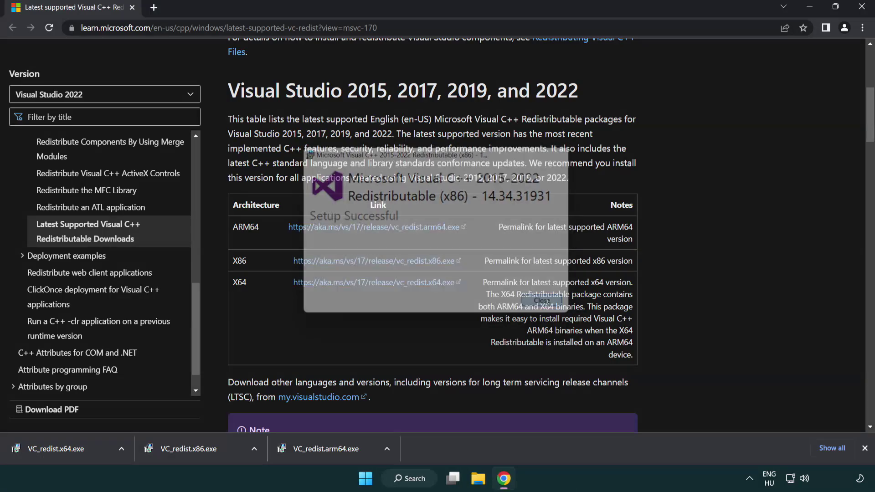
pyautogui.click(65, 447)
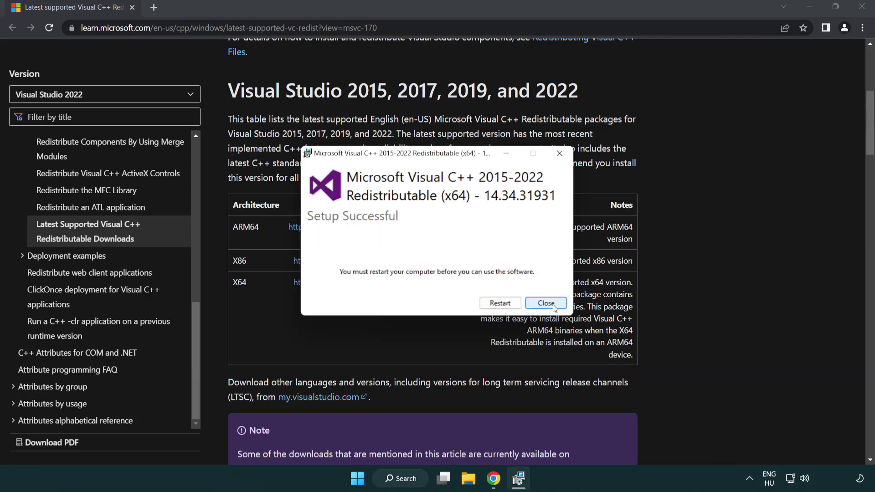
pyautogui.click(553, 304)
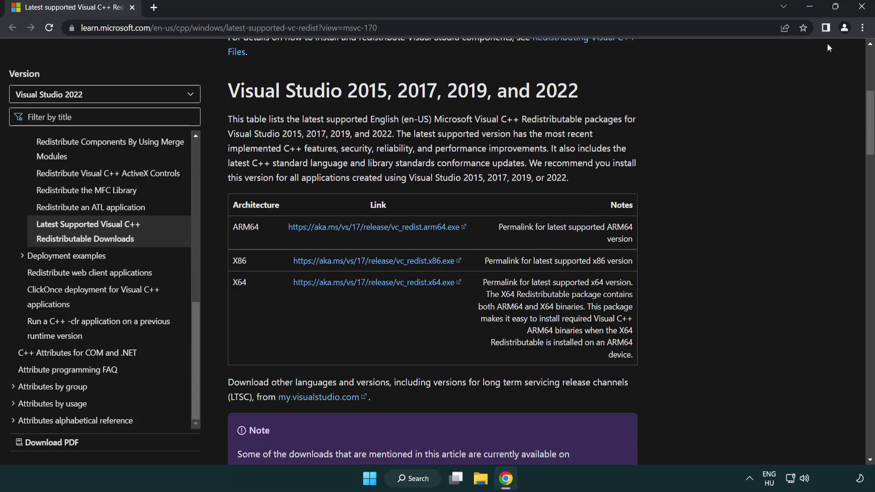
# Step: Close Chrome and bring up Command Prompt's run-as-administrator option via a 'cmd' search
pyautogui.click(860, 9)
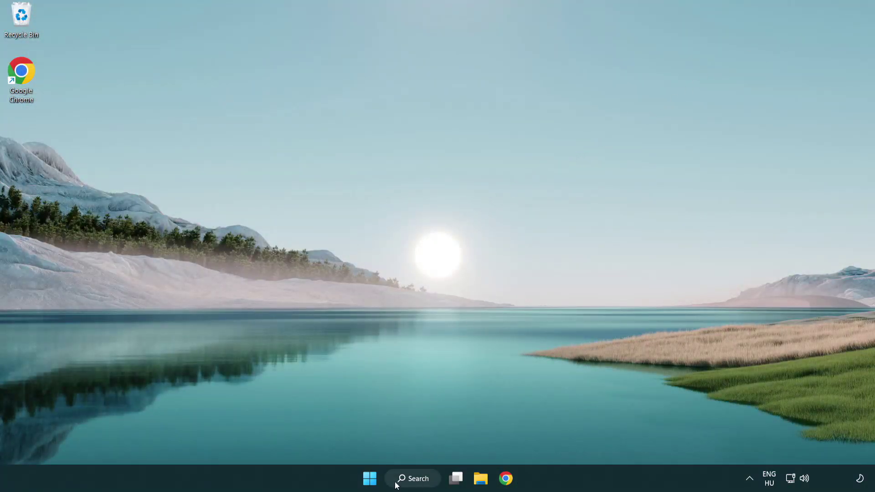
pyautogui.click(409, 481)
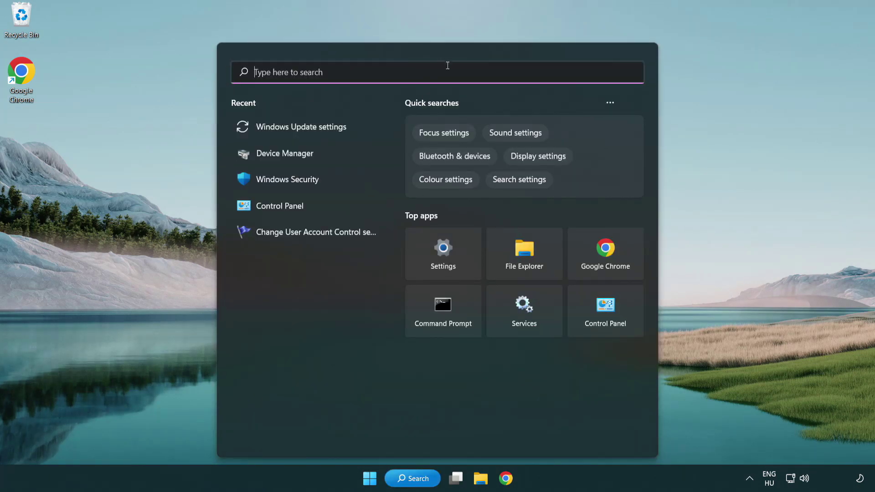
pyautogui.write('cmd')
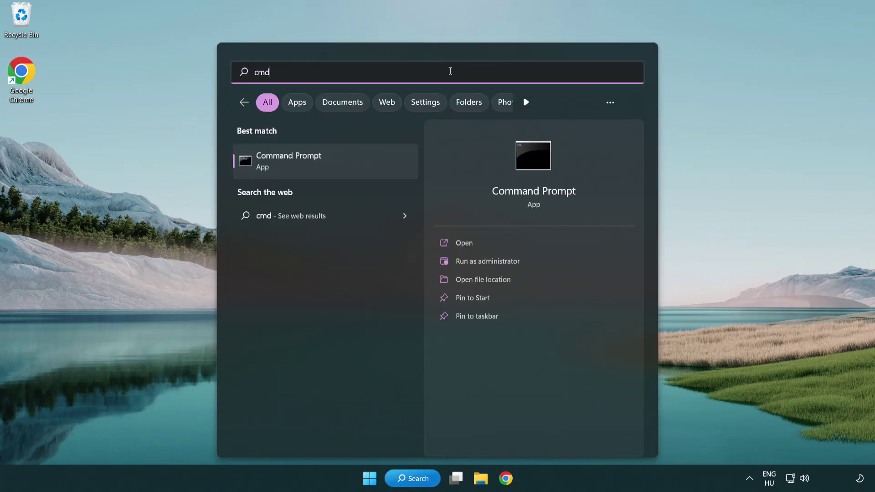
pyautogui.rightClick(336, 167)
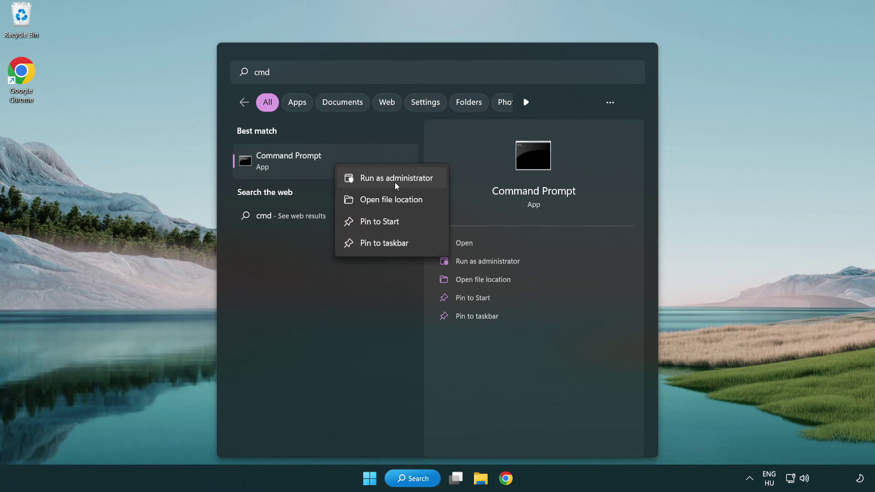
# Step: Run sfc /scannow in an administrator Command Prompt until verification reaches 100%
pyautogui.click(395, 178)
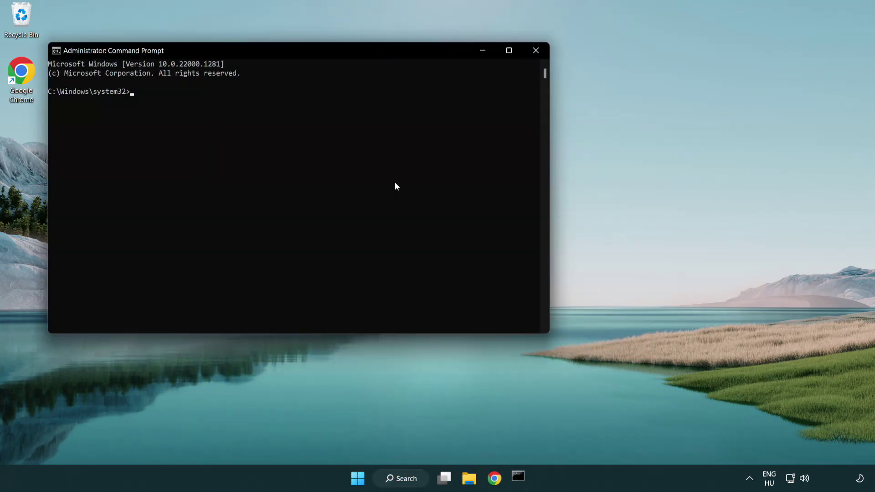
pyautogui.moveTo(311, 55); pyautogui.dragTo(441, 95)
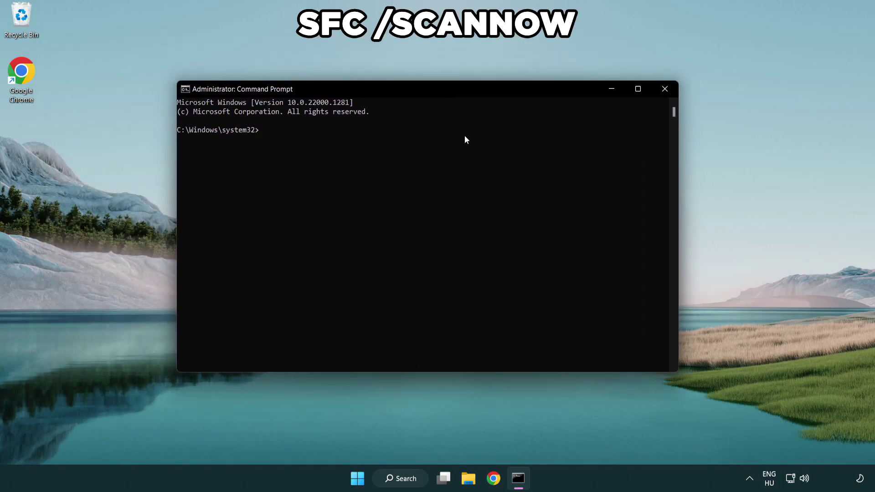
pyautogui.write('sfc /scannow')
pyautogui.press('Return')
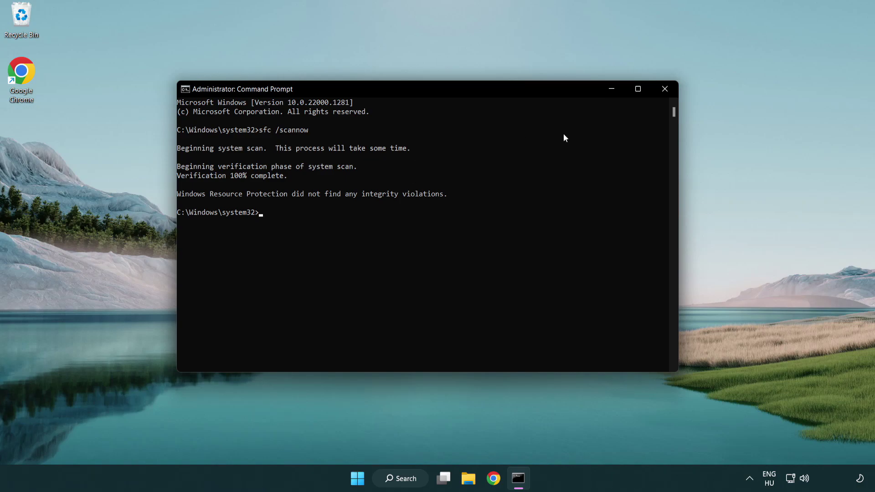
# Step: Close Command Prompt and search Windows for 'security' to find the Windows Security app
pyautogui.click(668, 91)
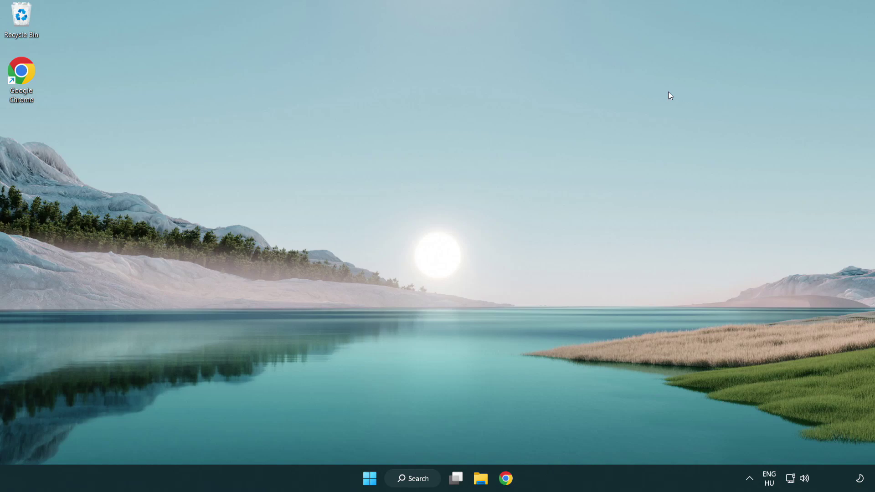
pyautogui.press('super')
pyautogui.click(579, 439)
pyautogui.click(418, 482)
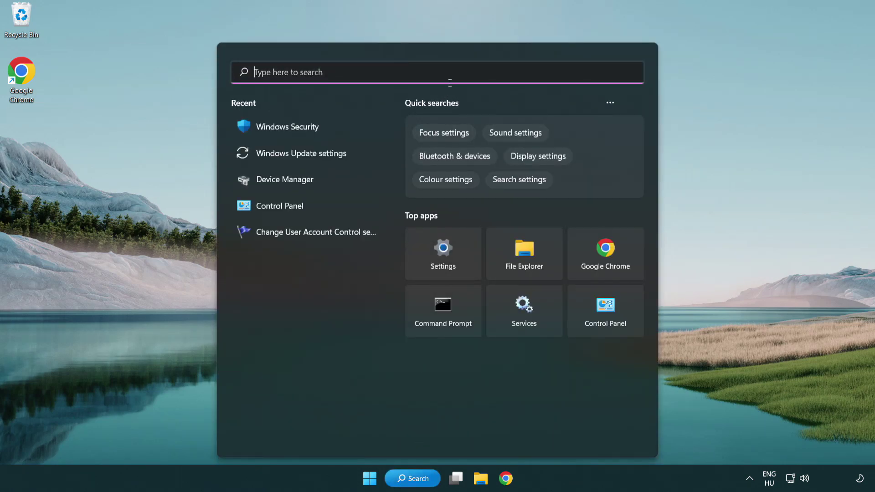
pyautogui.write('securi')
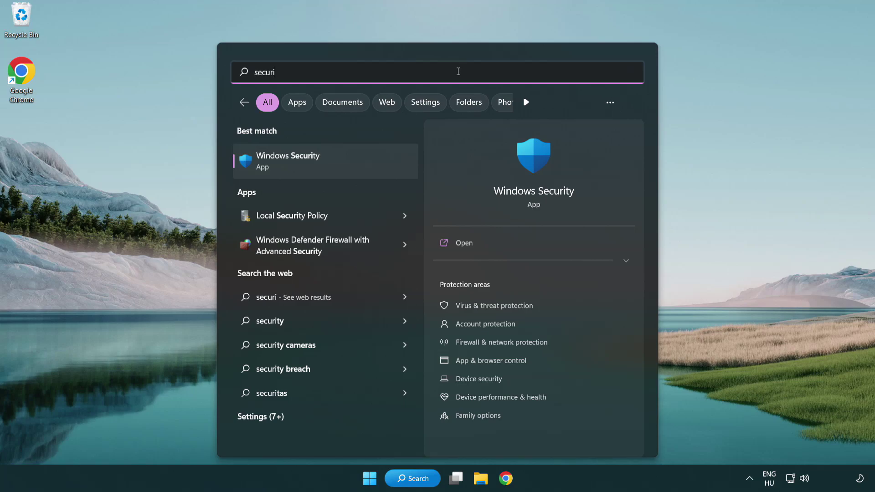
pyautogui.write('ty')
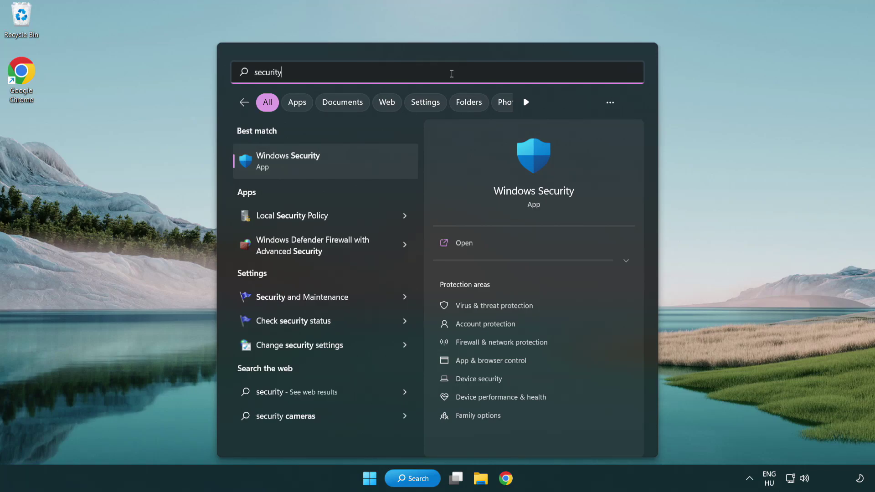
# Step: Open Windows Security's Virus & threat protection settings and scroll down to Exclusions
pyautogui.click(359, 167)
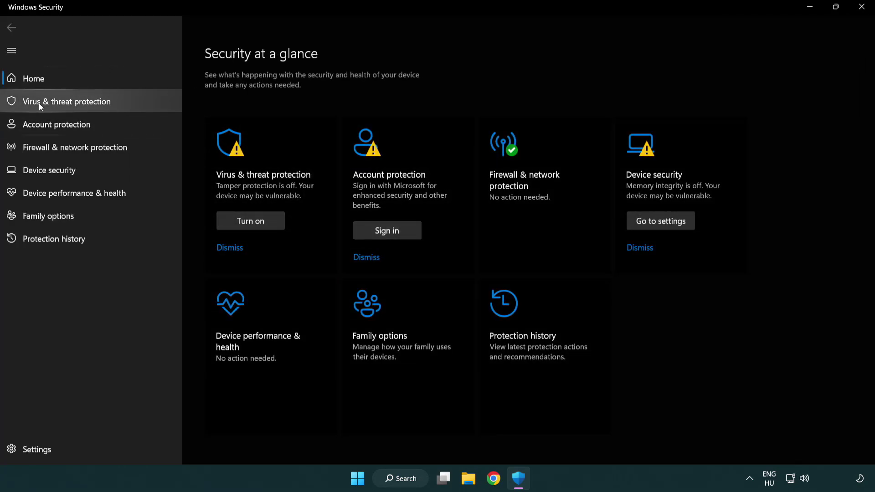
pyautogui.click(133, 102)
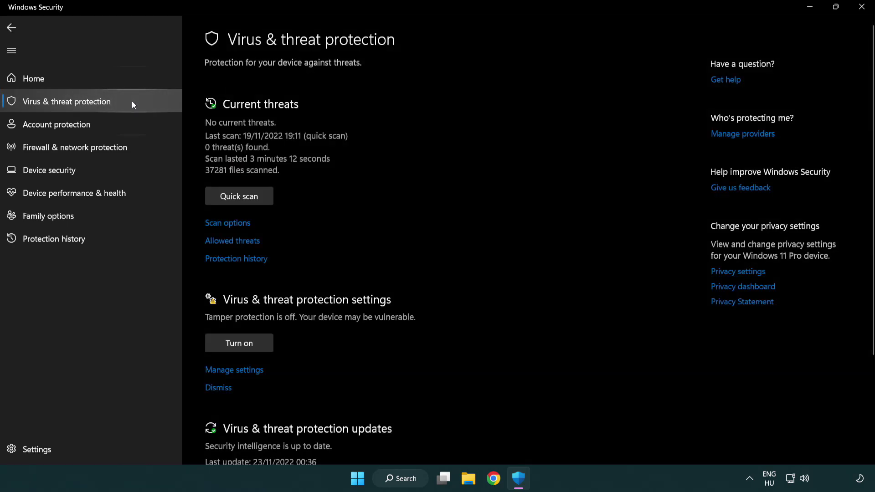
pyautogui.scroll(-2, 237, 228)
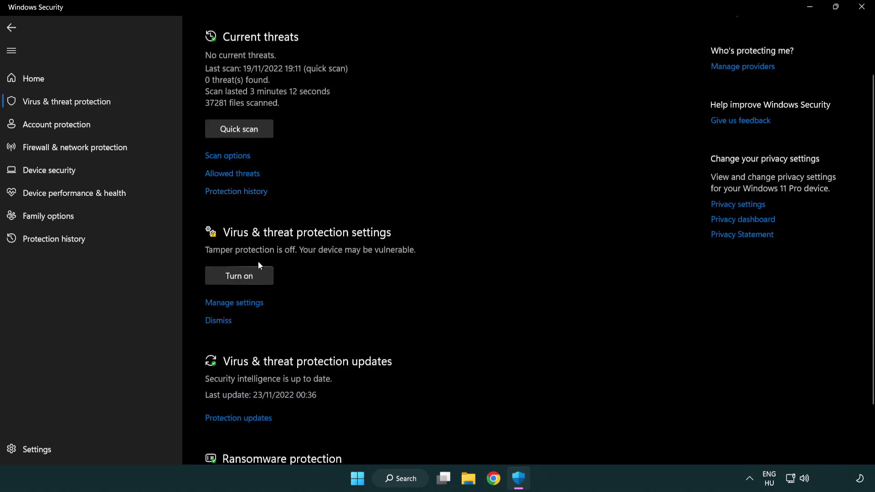
pyautogui.click(232, 303)
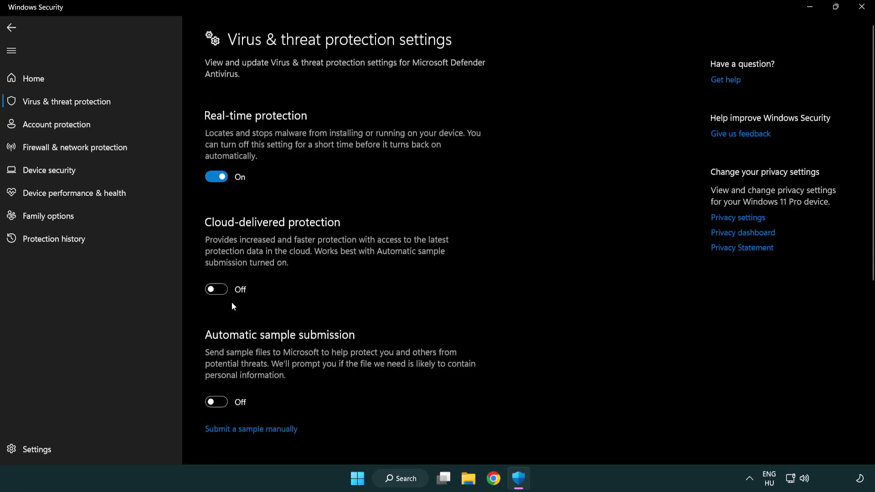
pyautogui.scroll(-9, 233, 303)
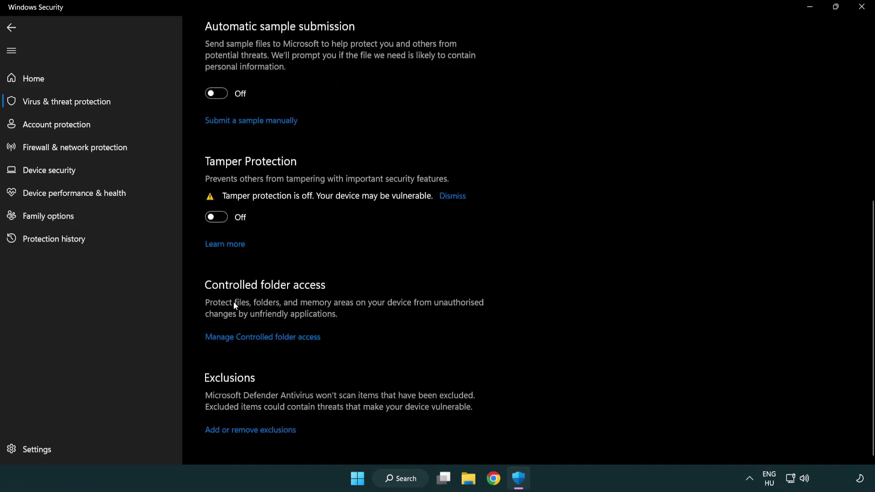
# Step: Add a File exclusion using the NOT WORKING APP shortcut in C:\Program Files (x86)
pyautogui.click(254, 432)
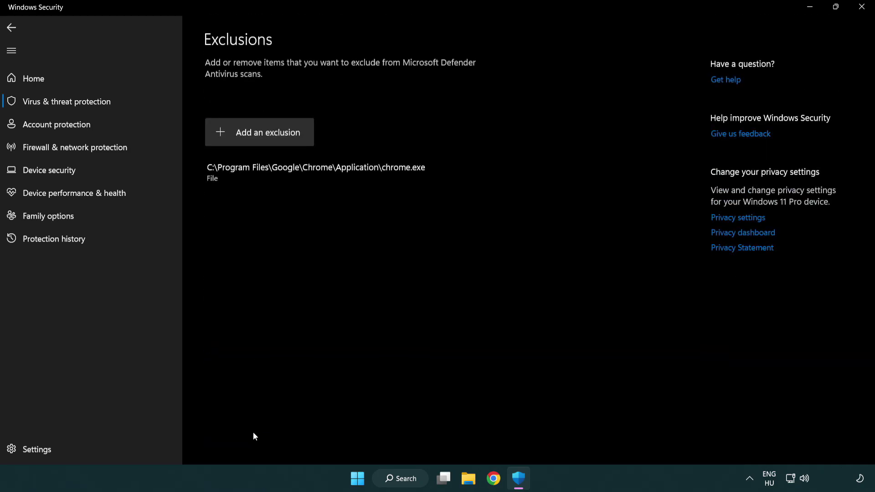
pyautogui.click(263, 136)
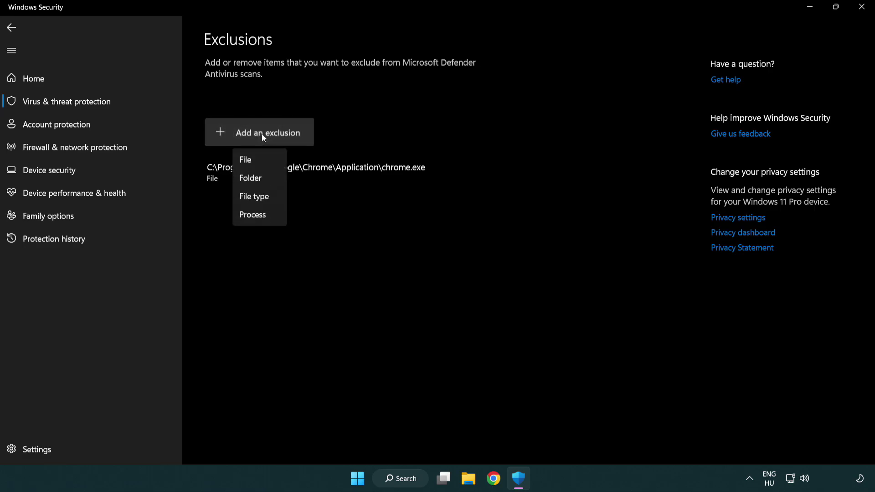
pyautogui.click(264, 160)
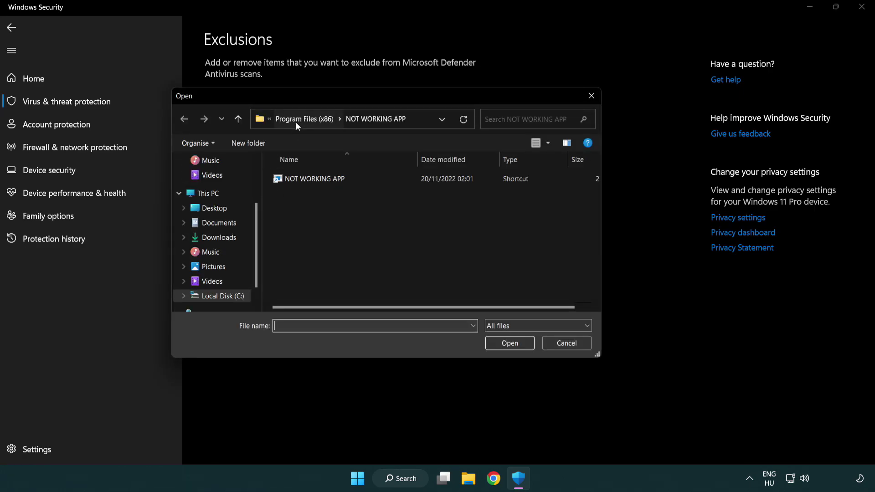
pyautogui.click(296, 121)
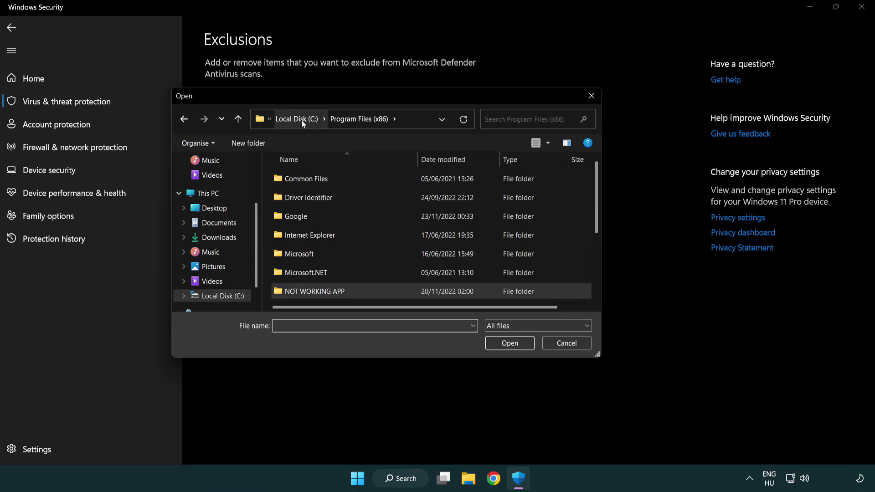
pyautogui.click(301, 119)
pyautogui.click(296, 122)
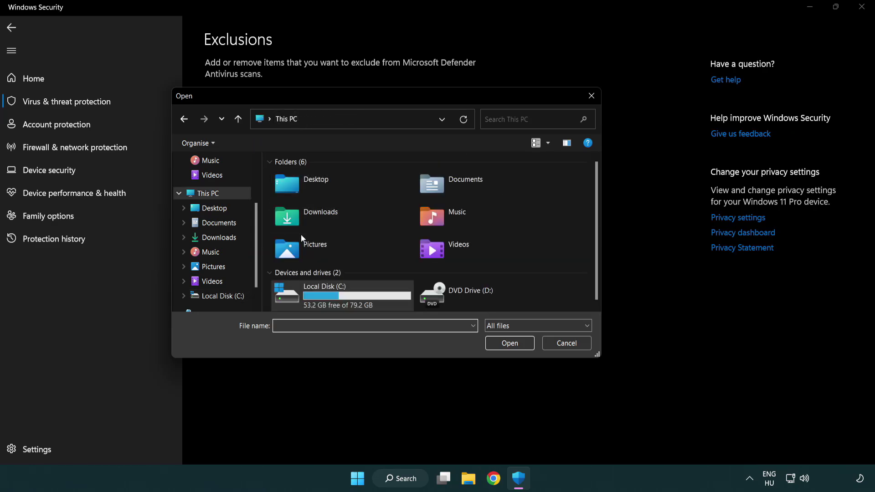
pyautogui.doubleClick(319, 301)
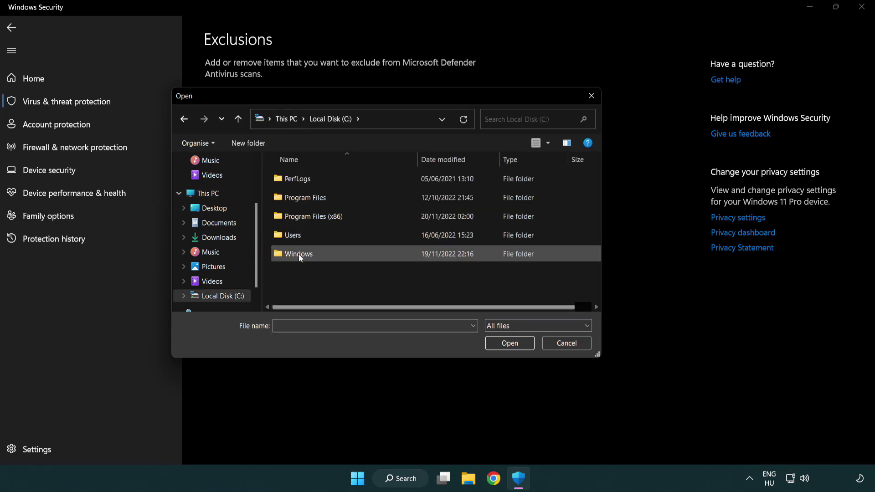
pyautogui.doubleClick(320, 218)
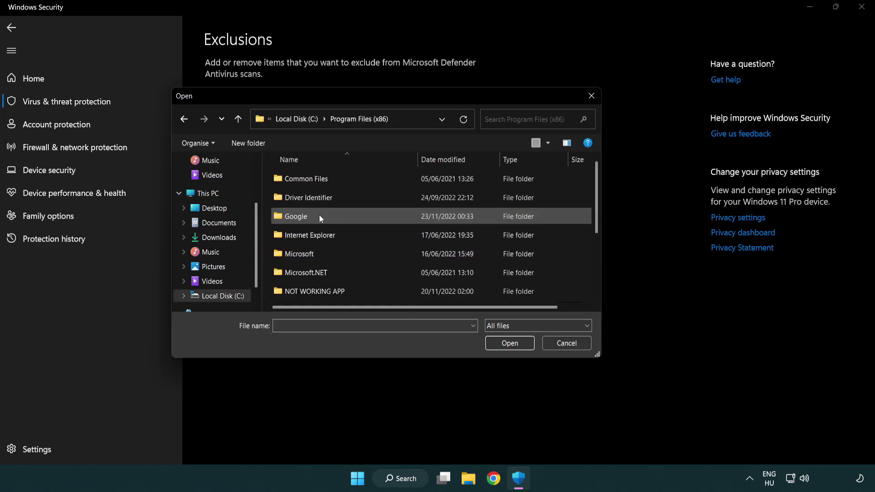
pyautogui.doubleClick(326, 293)
pyautogui.click(309, 180)
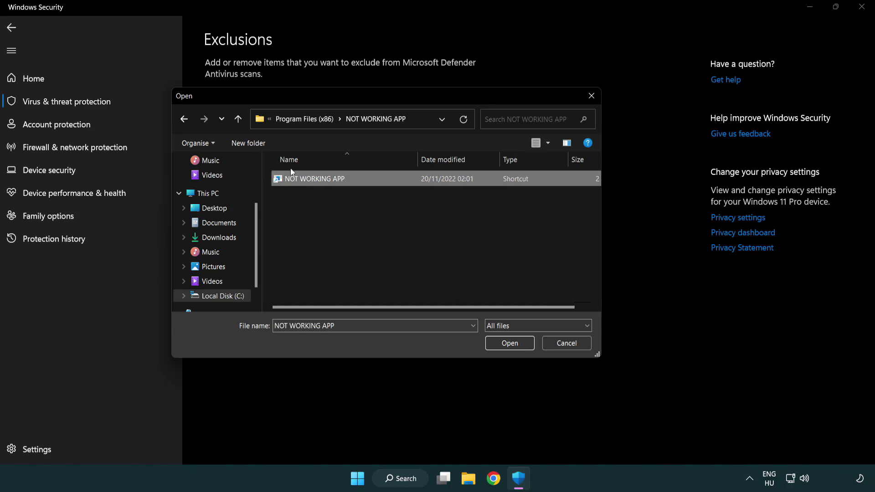
pyautogui.click(507, 346)
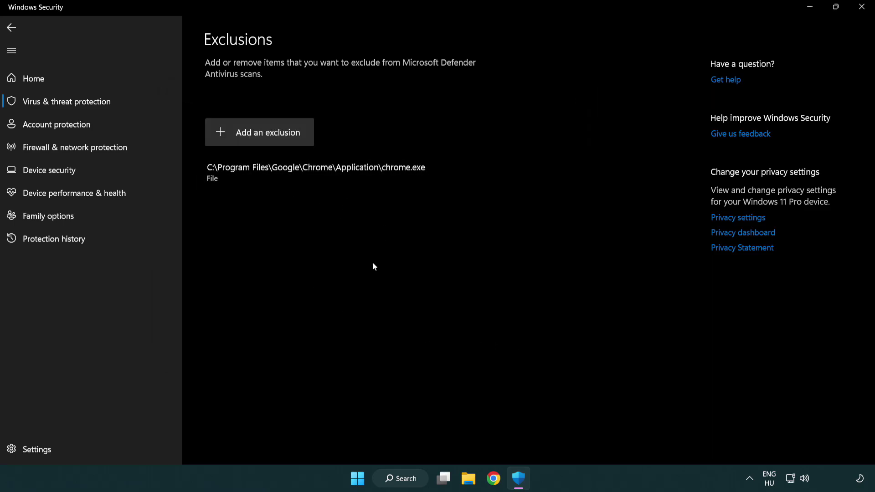
# Step: Close Windows Security and show the Start menu power options with Restart
pyautogui.click(862, 14)
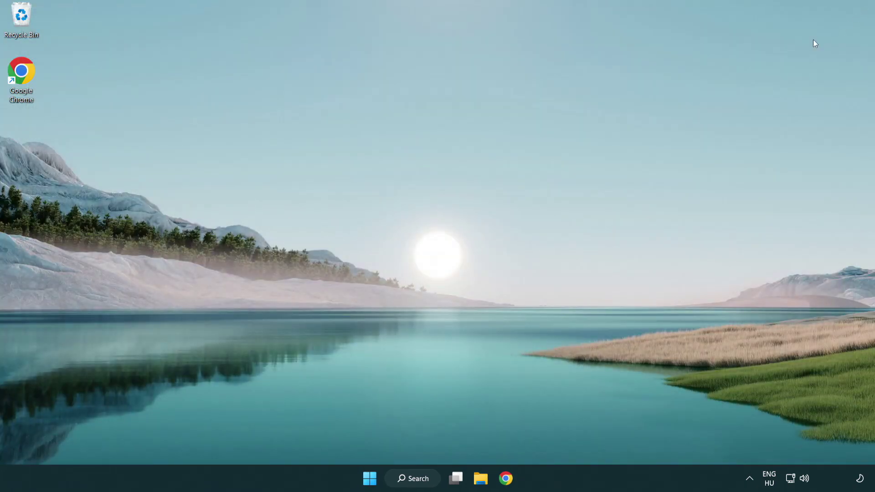
pyautogui.click(369, 480)
pyautogui.click(580, 439)
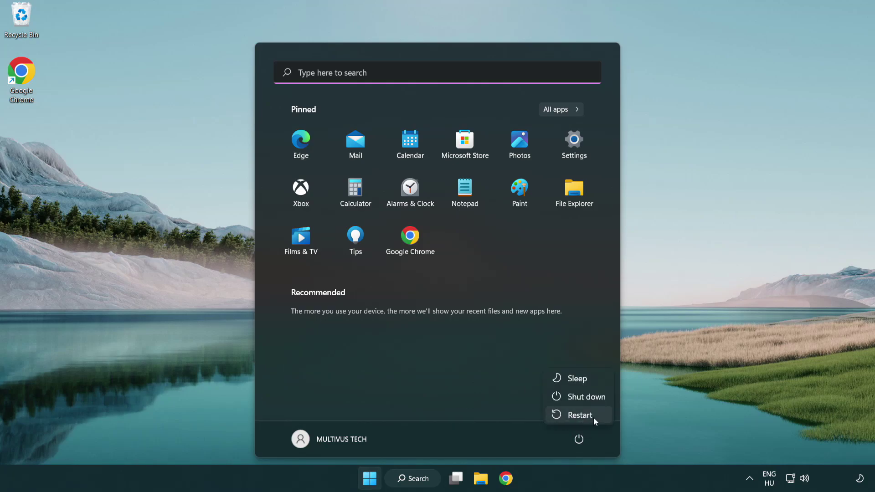